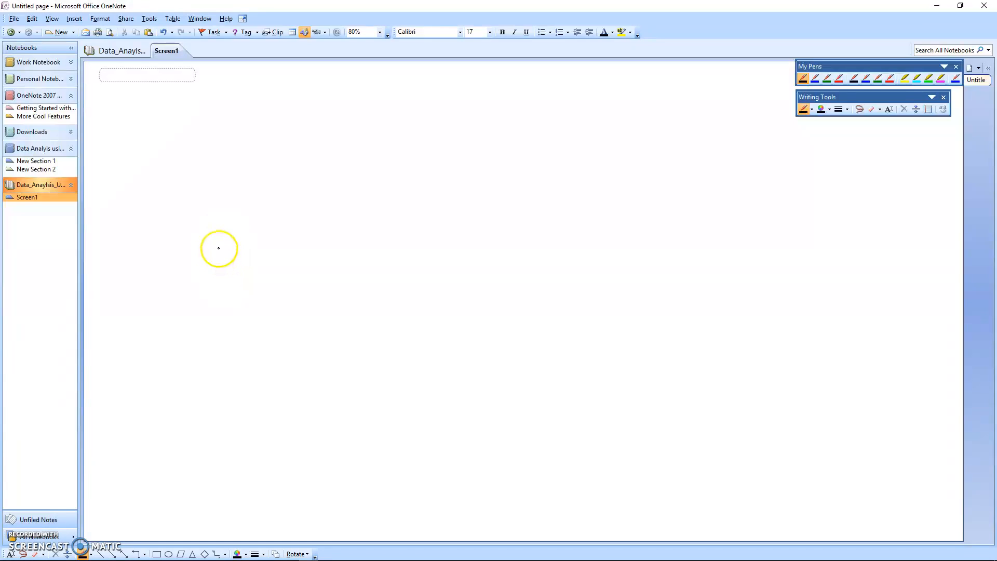
Step: Sketch a black Data box with arrows branching to boxes labelled Rscript1 and Rscript2, each with its own outgoing arrow
mouse_move(218, 239)
left_mouse_down()
mouse_move(219, 257)
mouse_move(257, 254)
mouse_move(210, 260)
mouse_move(263, 223)
mouse_move(263, 269)
mouse_move(298, 206)
left_mouse_up()
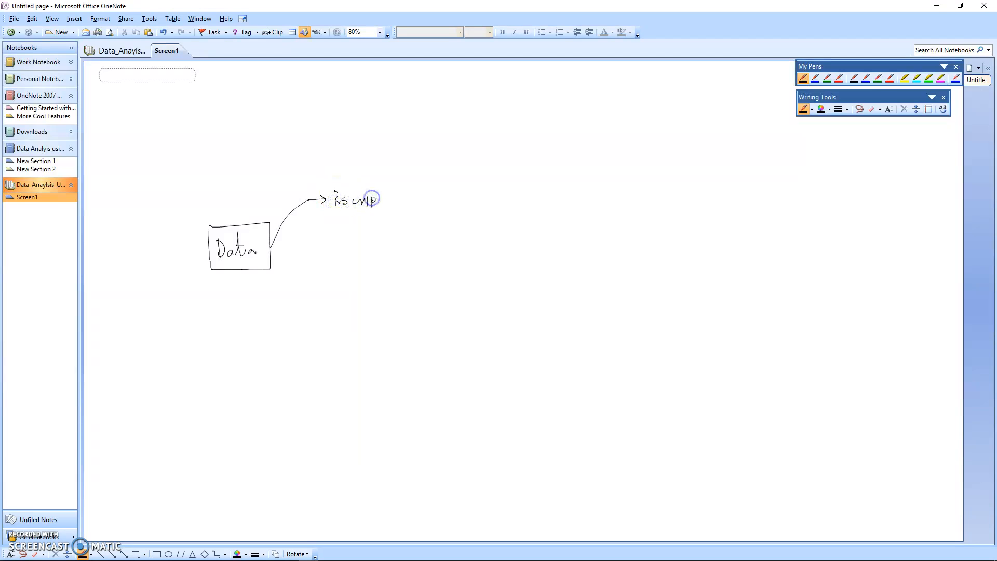
left_click_drag(328, 191, 329, 209)
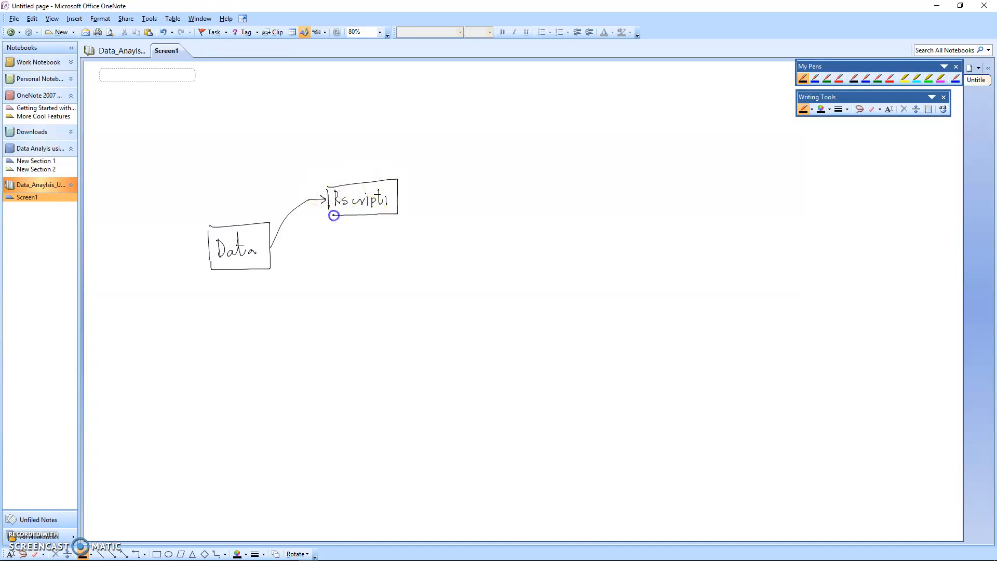
mouse_move(272, 247)
left_mouse_down()
mouse_move(312, 291)
mouse_move(335, 291)
mouse_move(336, 310)
left_mouse_up()
left_click_drag(336, 276, 396, 271)
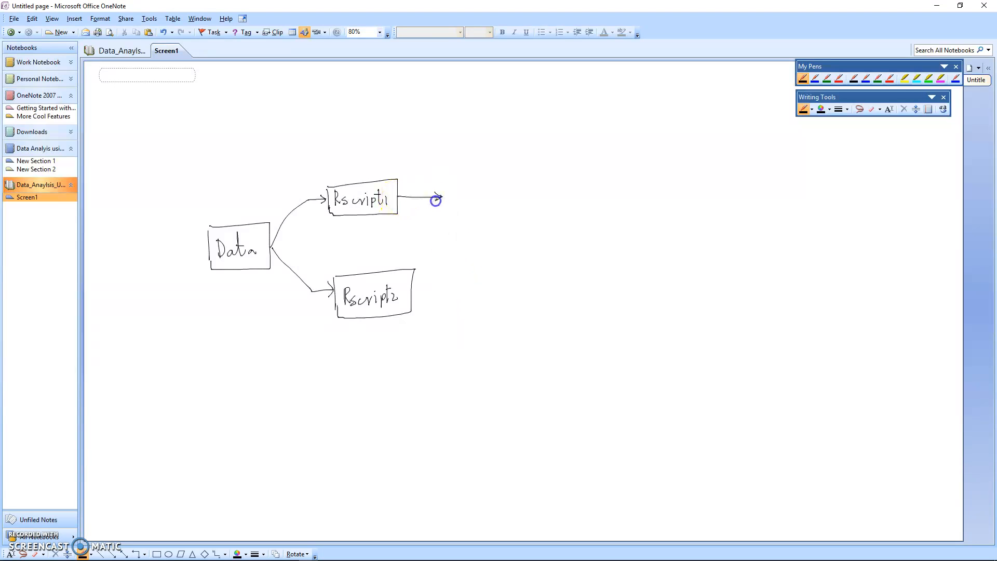
mouse_move(422, 290)
left_mouse_down()
mouse_move(412, 289)
mouse_move(446, 289)
mouse_move(443, 297)
left_mouse_up()
left_click(831, 77)
left_click(813, 79)
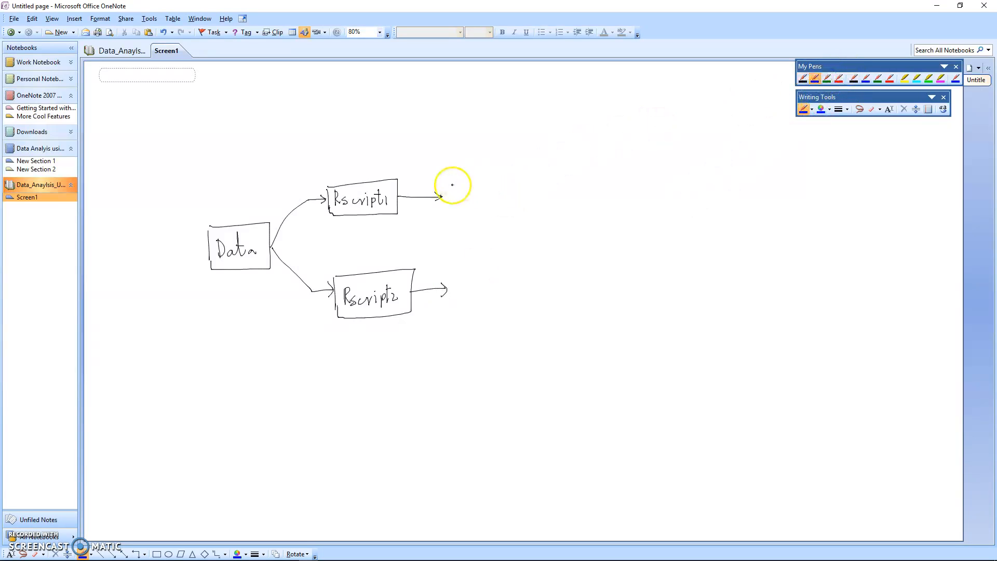
left_click_drag(473, 195, 482, 199)
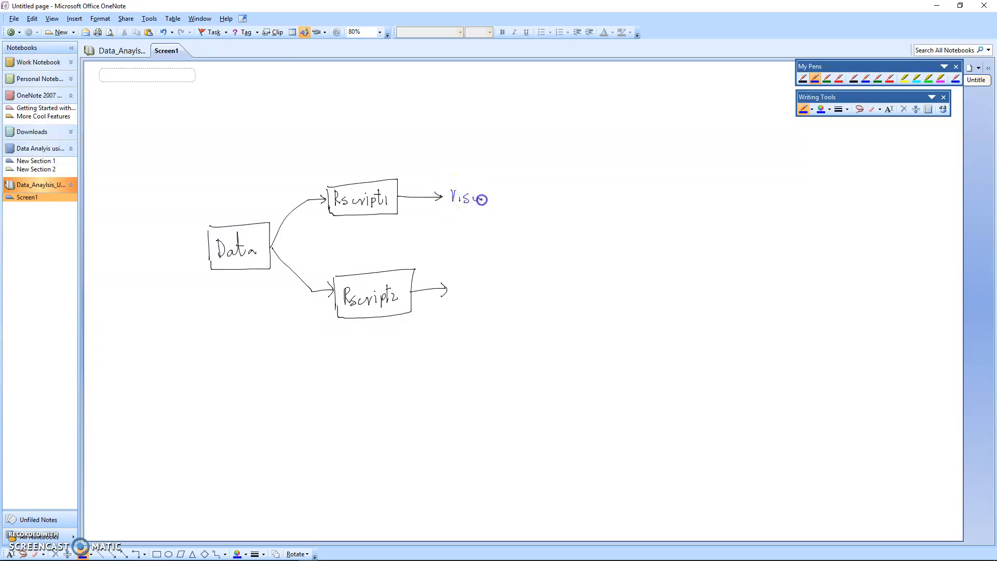
left_click(872, 110)
left_click_drag(474, 200, 452, 193)
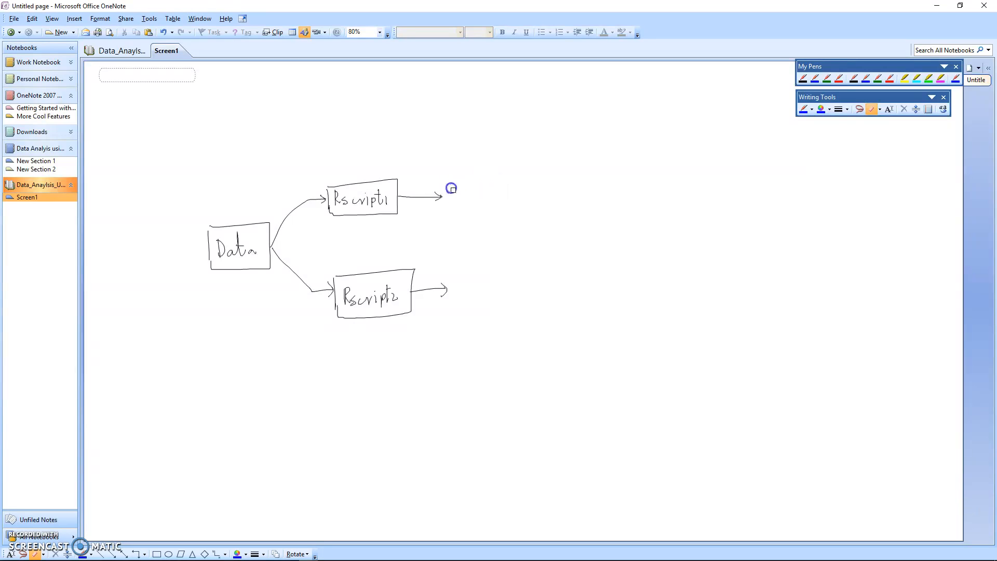
Step: Draw a small blue rising line chart after the Rscript1 arrow and a red falling one after the Rscript2 arrow
left_click(817, 79)
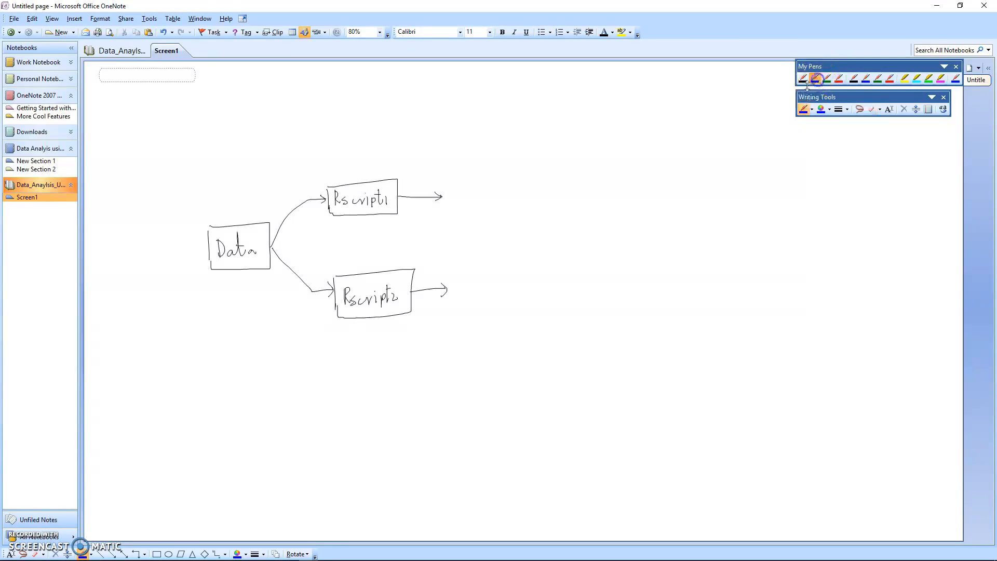
mouse_move(460, 177)
left_mouse_down()
mouse_move(458, 204)
mouse_move(507, 203)
mouse_move(479, 194)
left_mouse_up()
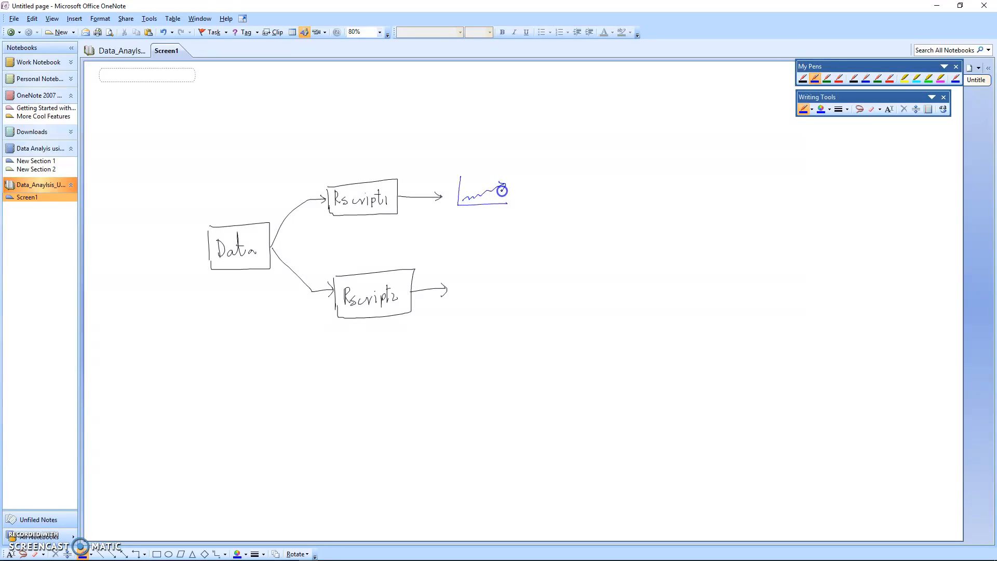
left_click(839, 79)
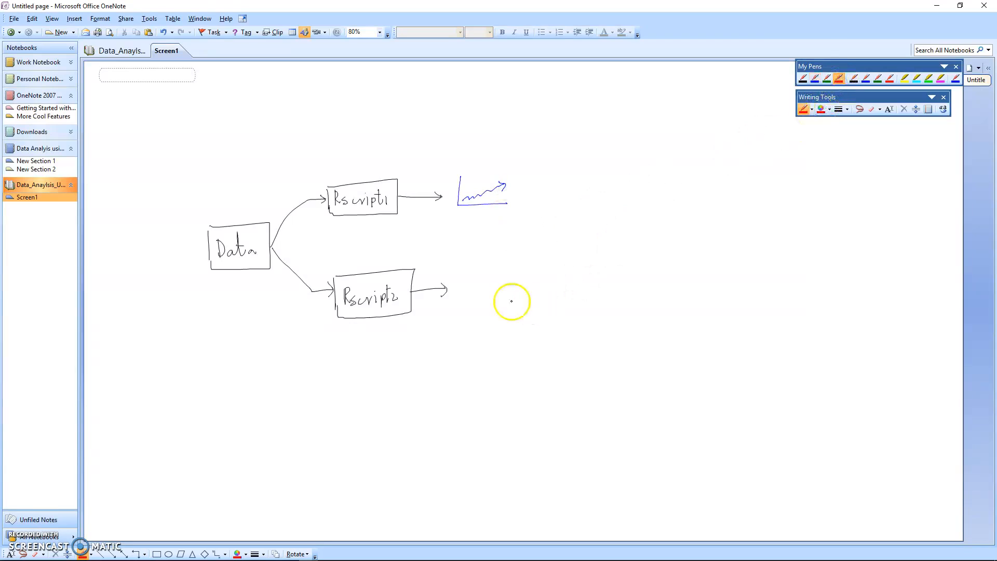
mouse_move(461, 276)
left_mouse_down()
mouse_move(462, 291)
mouse_move(511, 310)
mouse_move(480, 293)
left_mouse_up()
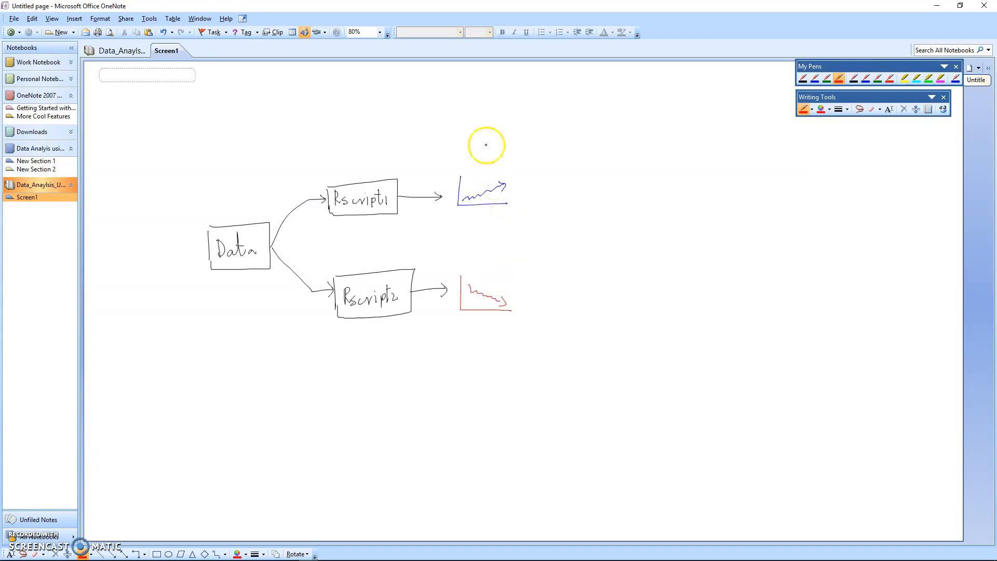
Step: Label the falling chart V2 in red and the rising chart V1 in blue, writing above each chart
left_click_drag(481, 262, 487, 266)
left_click_drag(490, 265, 497, 268)
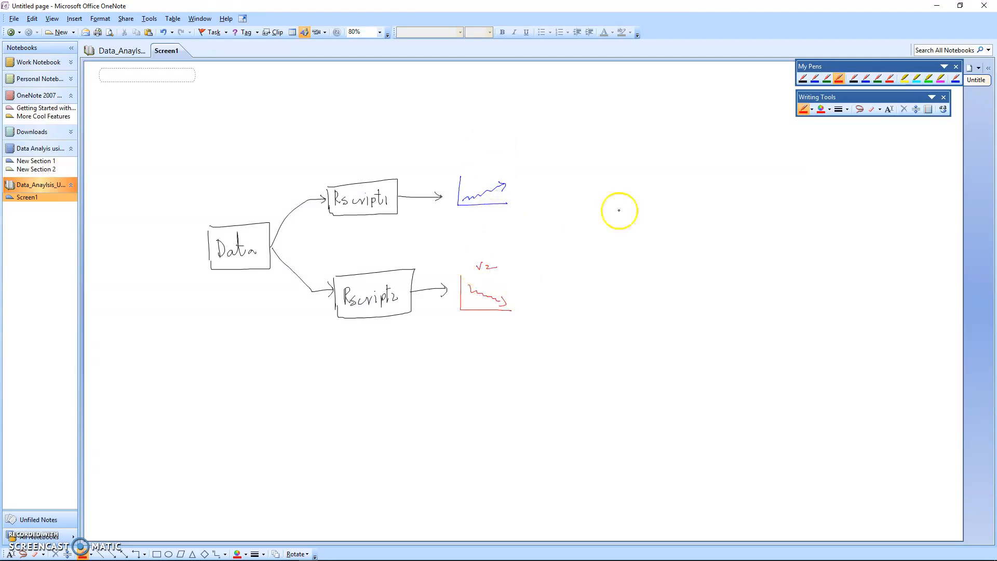
left_click(814, 79)
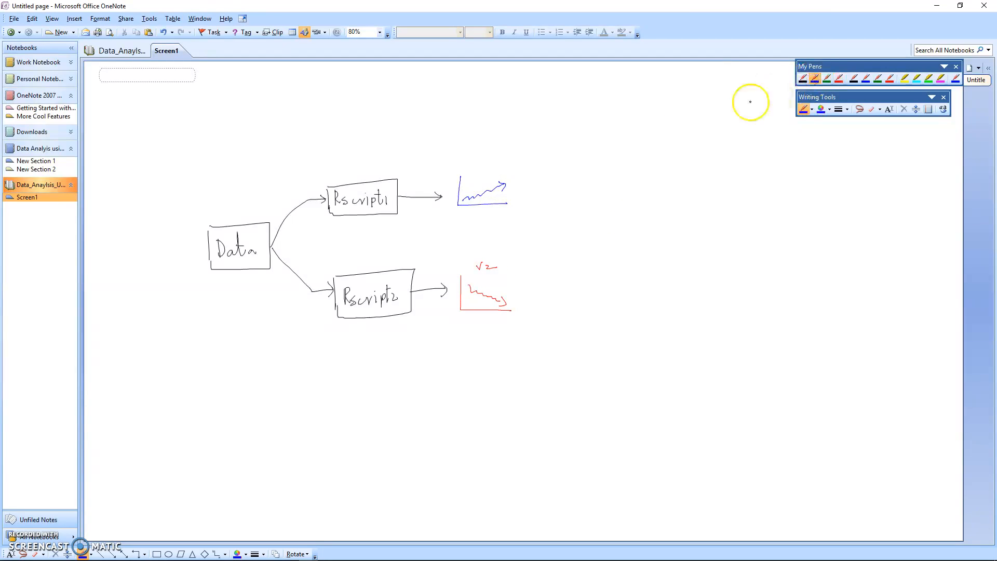
left_click_drag(482, 158, 496, 167)
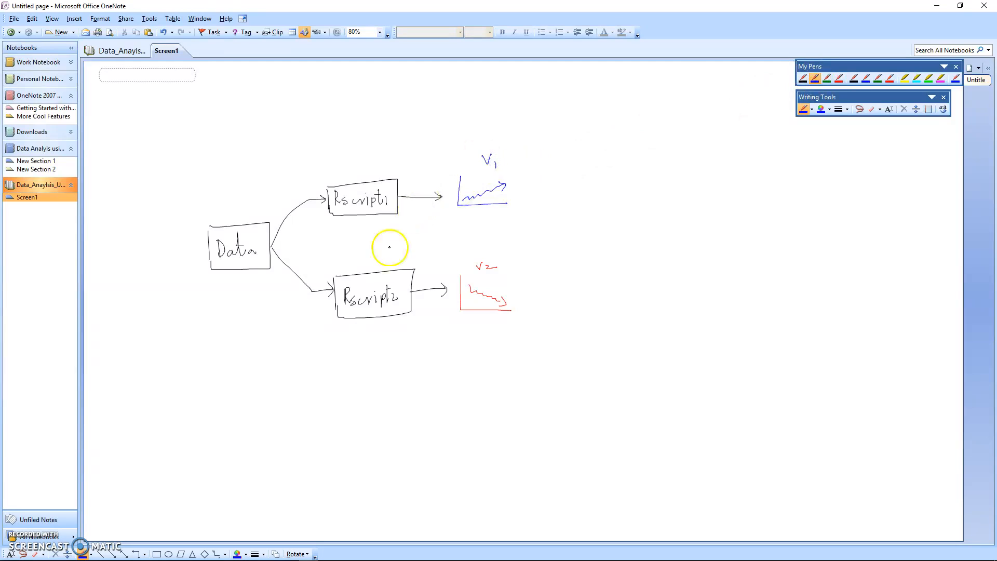
Step: Write "PowerBI desktop" in black below the diagram and draw a large frame around the diagram and this caption
left_click(803, 79)
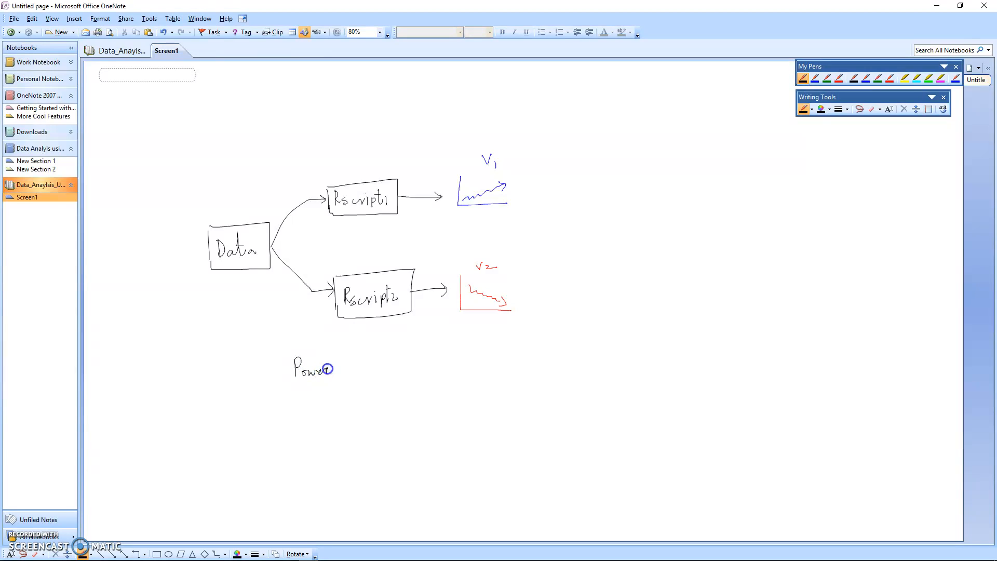
left_click_drag(337, 370, 333, 373)
mouse_move(340, 364)
left_mouse_down()
mouse_move(340, 374)
mouse_move(356, 358)
left_mouse_up()
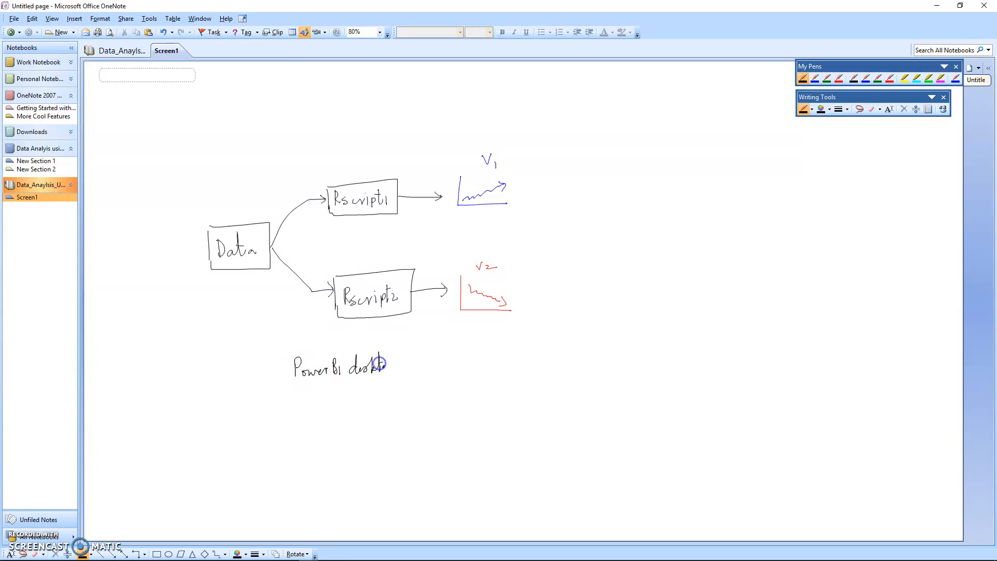
left_click_drag(388, 364, 387, 370)
mouse_move(209, 167)
left_mouse_down()
mouse_move(489, 140)
mouse_move(546, 166)
mouse_move(547, 378)
mouse_move(333, 396)
left_mouse_up()
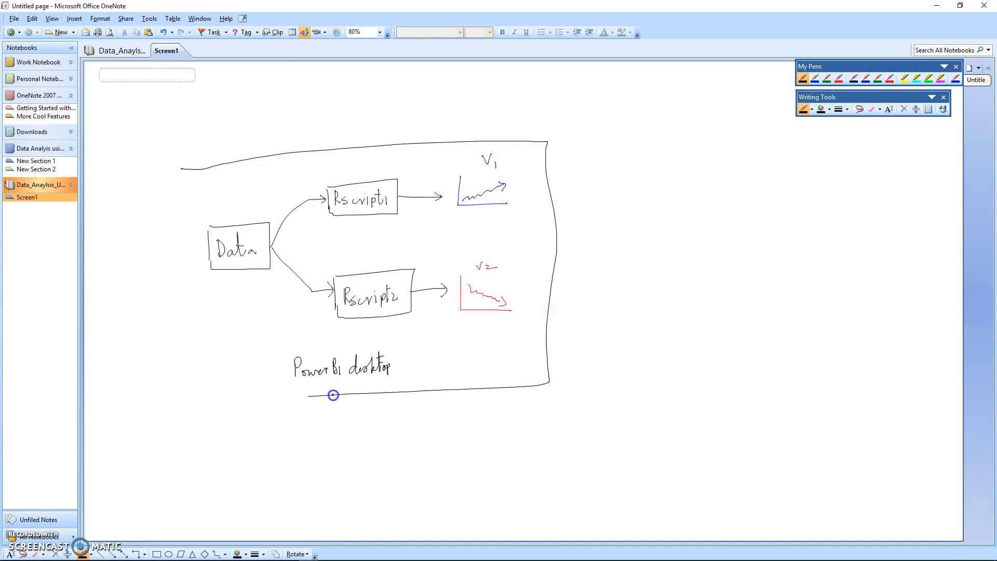
left_click_drag(179, 168, 178, 401)
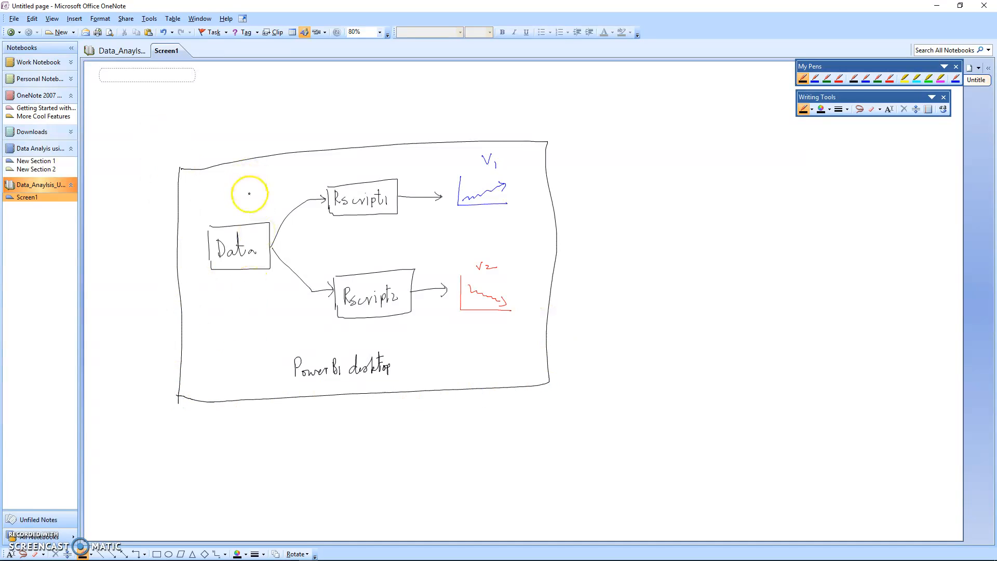
Step: Add black check marks above the Data box, the Rscript1 box and the V1 chart
left_click_drag(231, 193, 249, 181)
left_click_drag(360, 165, 382, 154)
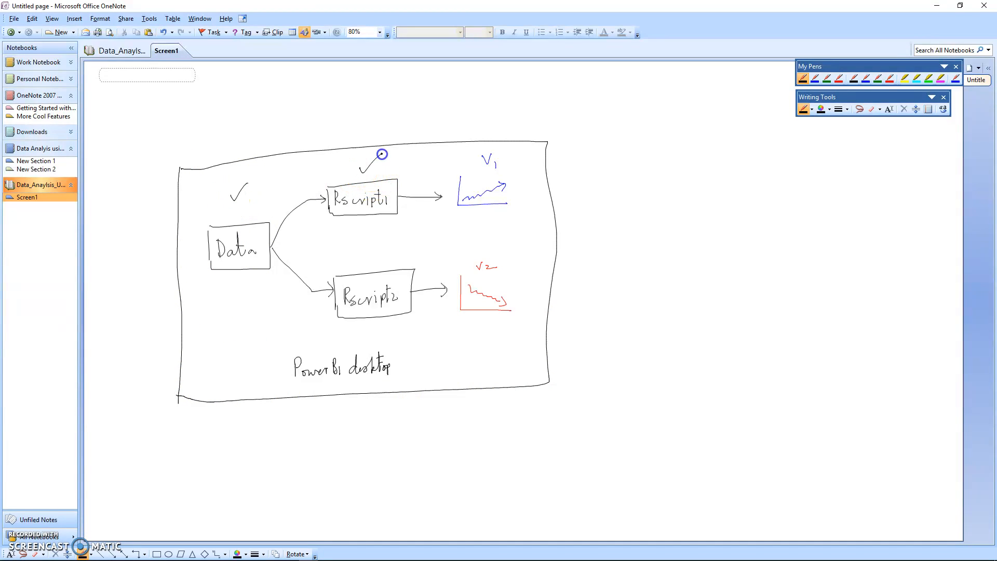
left_click_drag(478, 147, 511, 131)
Step: Switch to Power BI Desktop, dismiss the pending-changes notice and start a Text/CSV data import
left_click(938, 7)
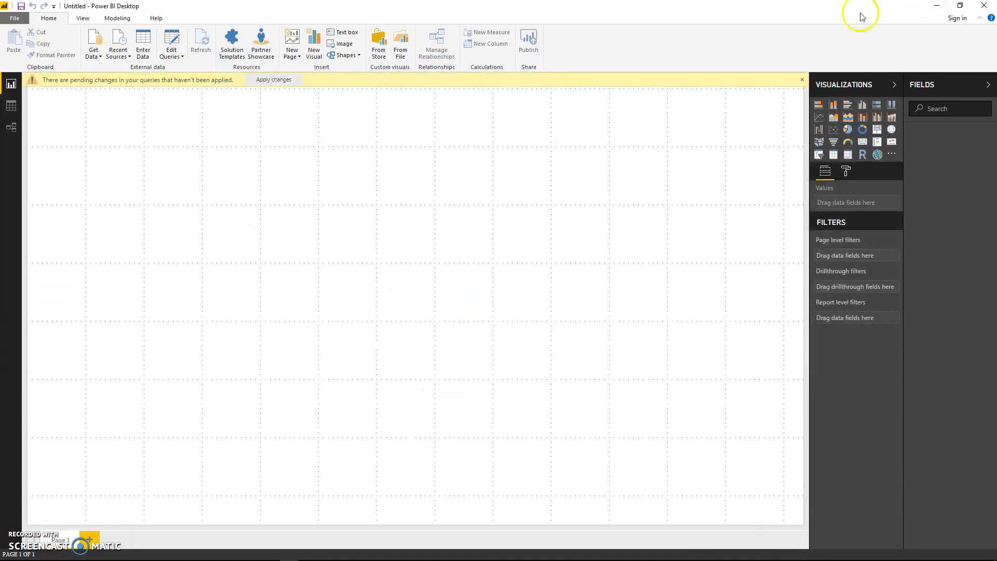
left_click(802, 80)
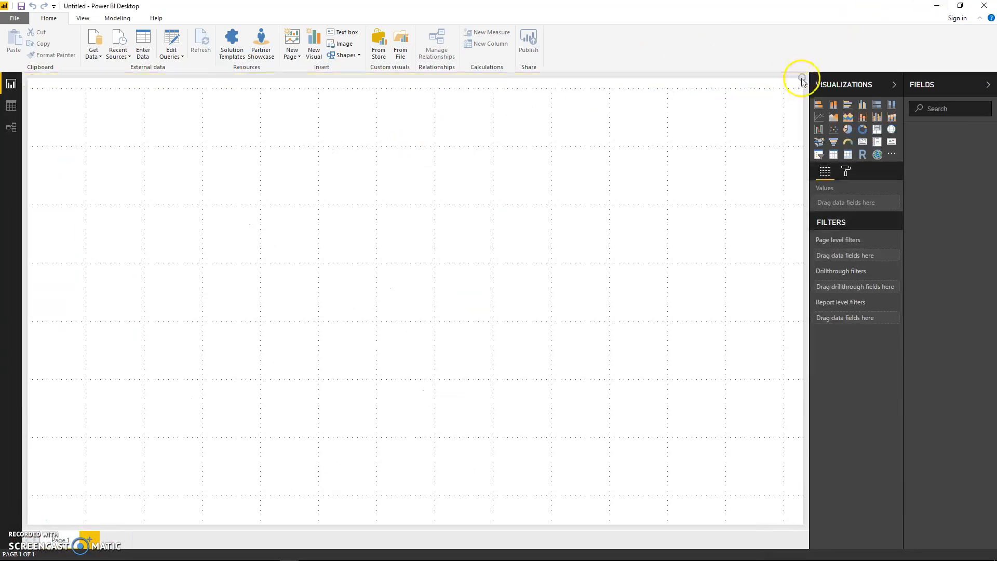
left_click(94, 40)
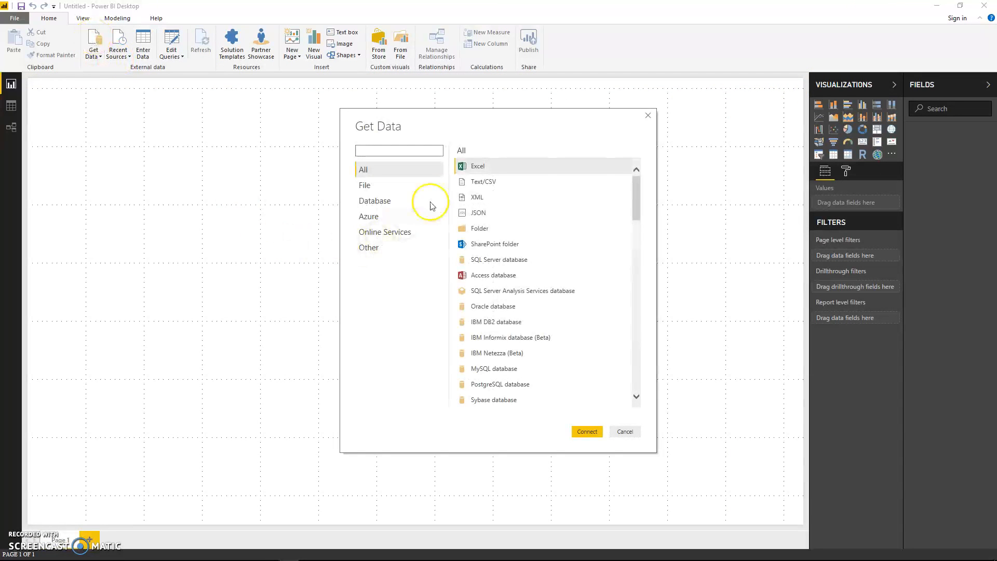
left_click(486, 183)
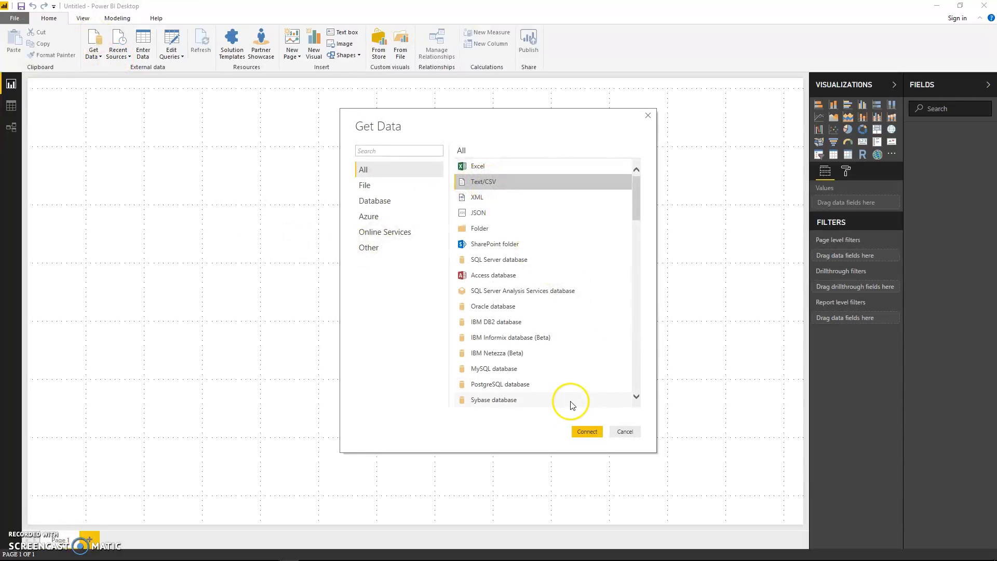
left_click(586, 432)
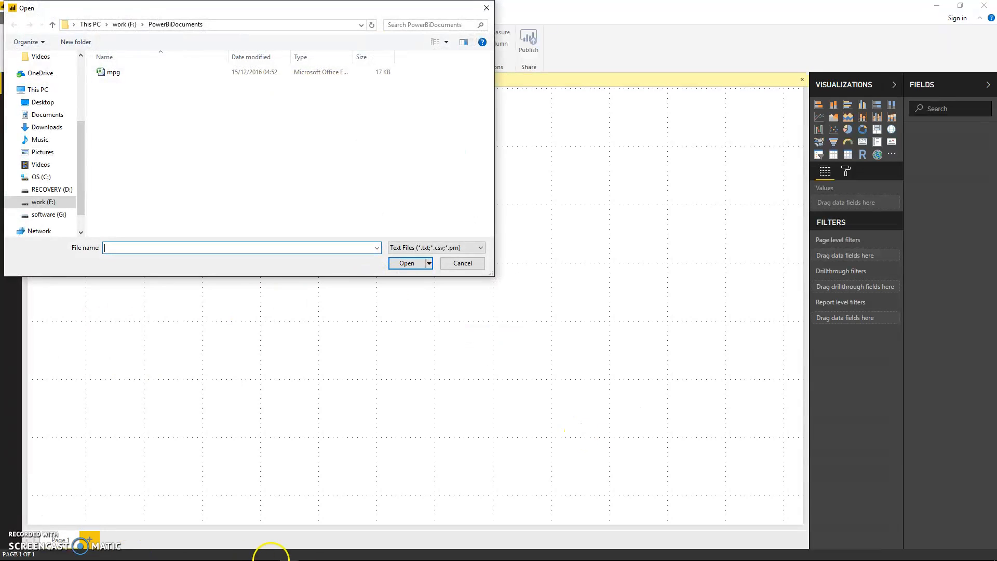
Step: Review the Data and Tables topic slides of the Power_BI_Desktop presentation in PowerPoint and return to the file selection in Power BI Desktop
mouse_move(255, 556)
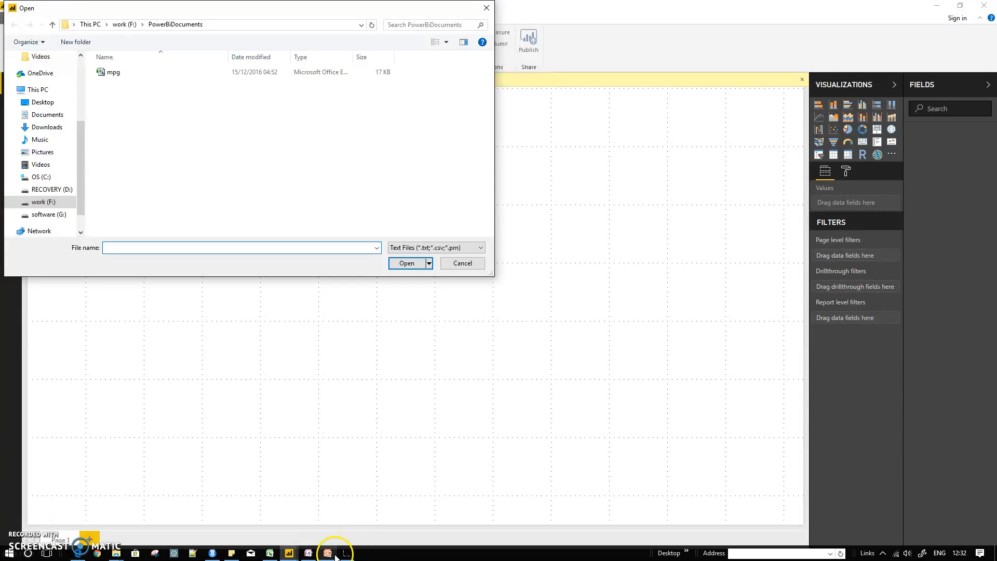
left_click(328, 553)
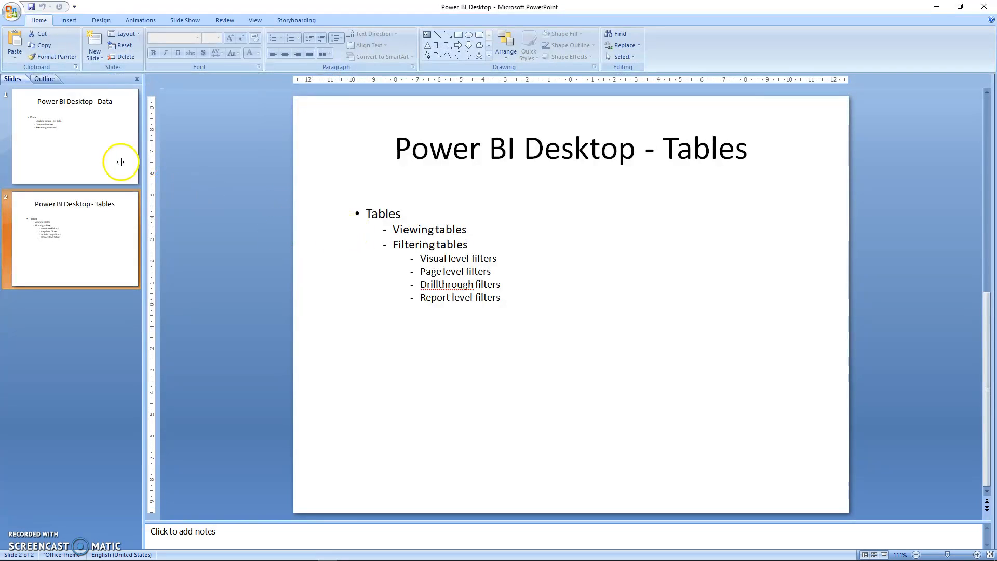
left_click(100, 154)
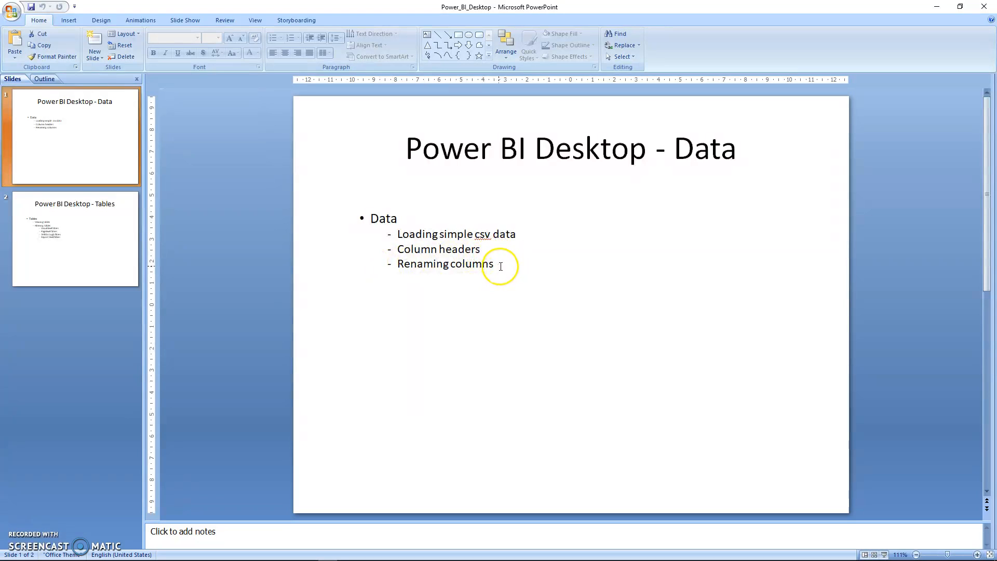
left_click(57, 255)
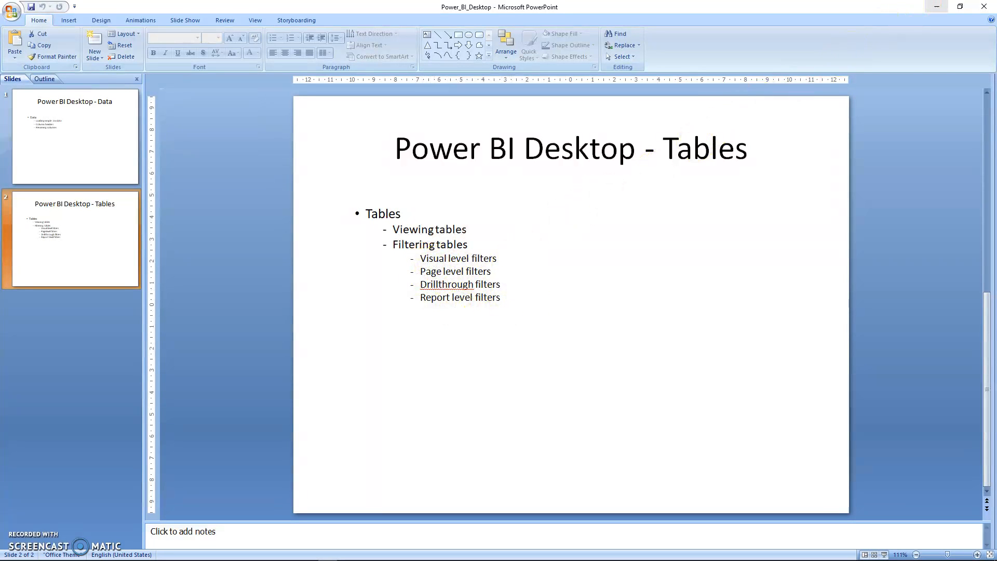
left_click(111, 116)
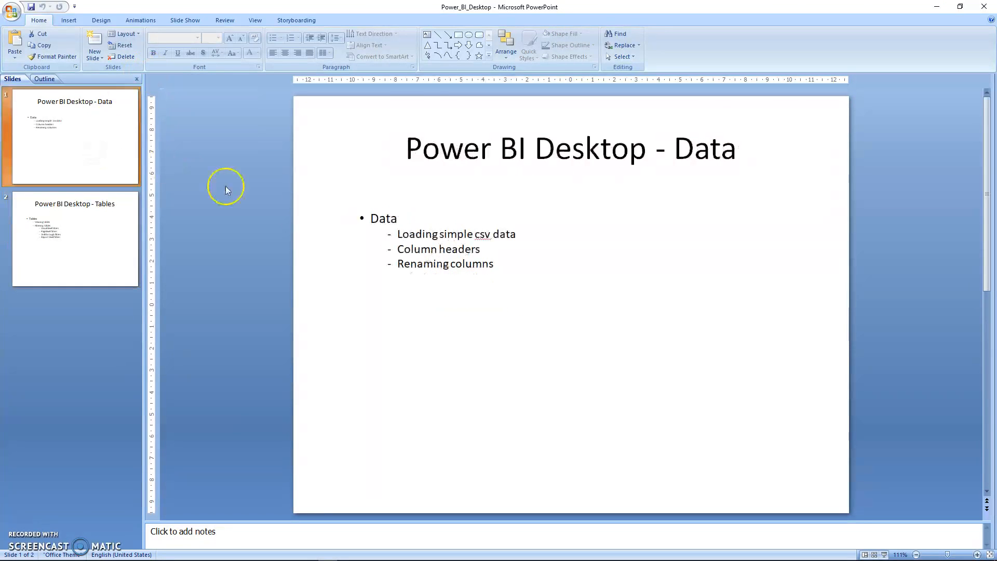
left_click(937, 6)
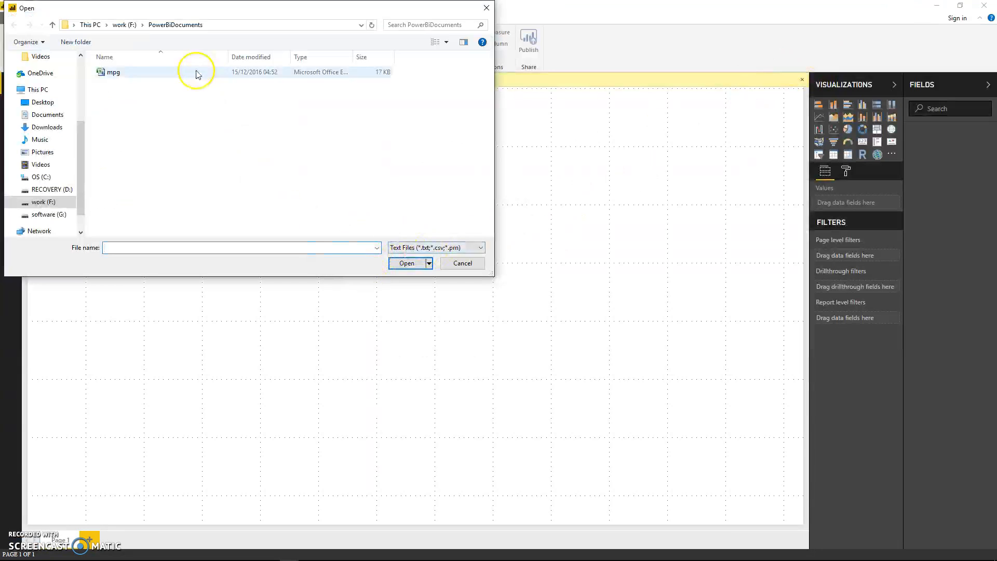
Step: Open the mpg CSV file from the PowerBiDocuments folder and load its data into the report
left_click(115, 73)
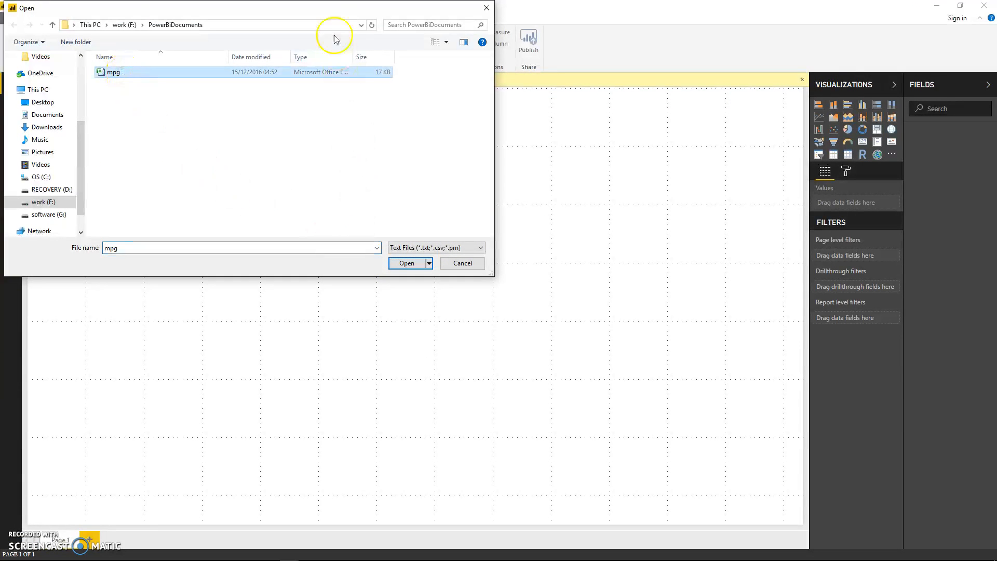
left_click_drag(345, 11, 396, 145)
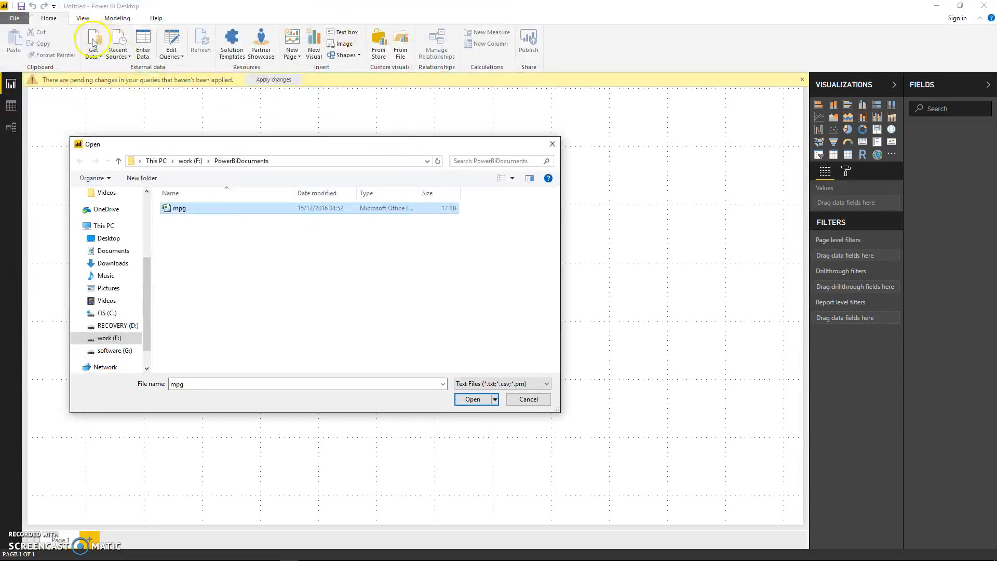
left_click(473, 400)
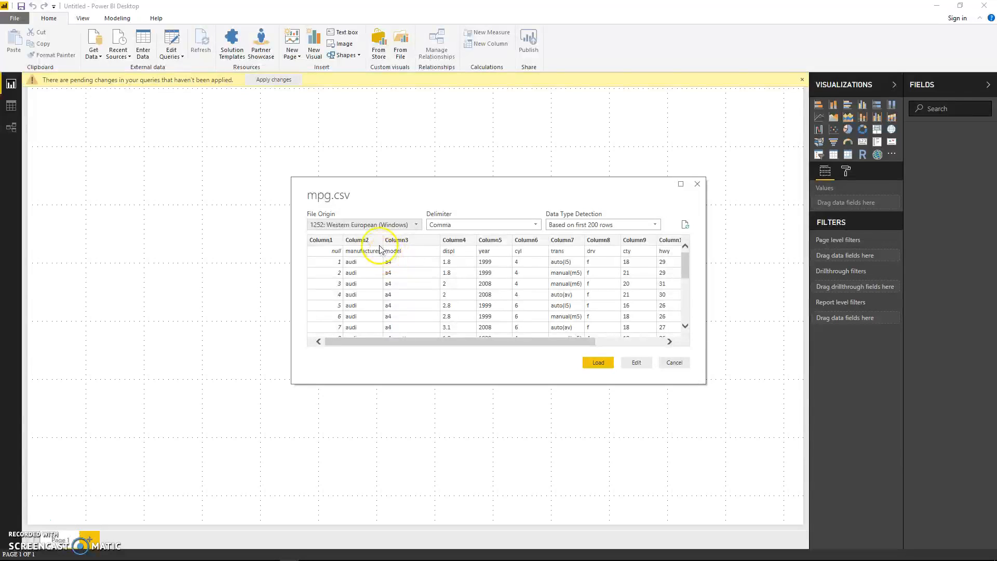
left_click(598, 363)
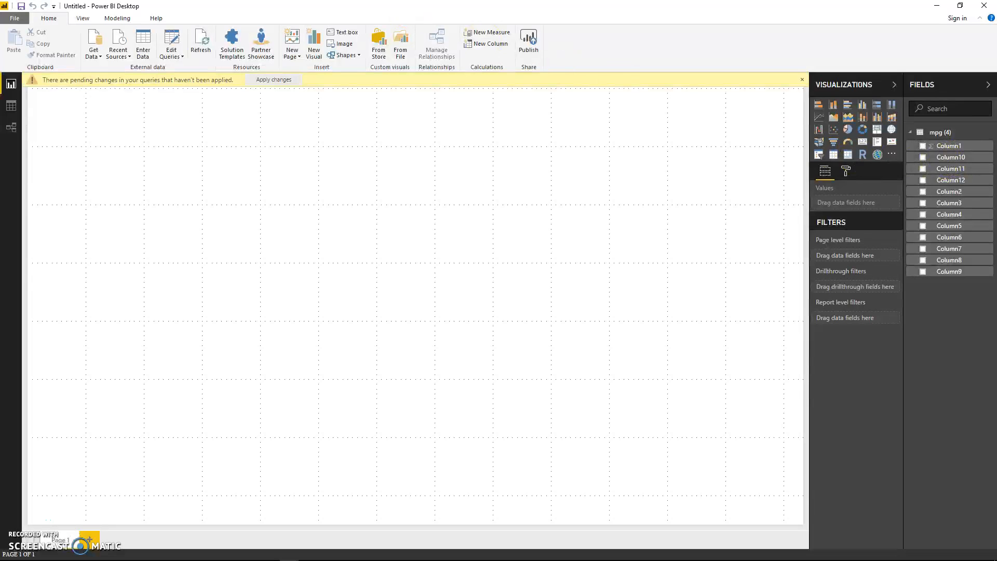
Step: Open the Query Editor and examine the mpg query's code in the Advanced Editor, cancelling out of it
left_click(172, 39)
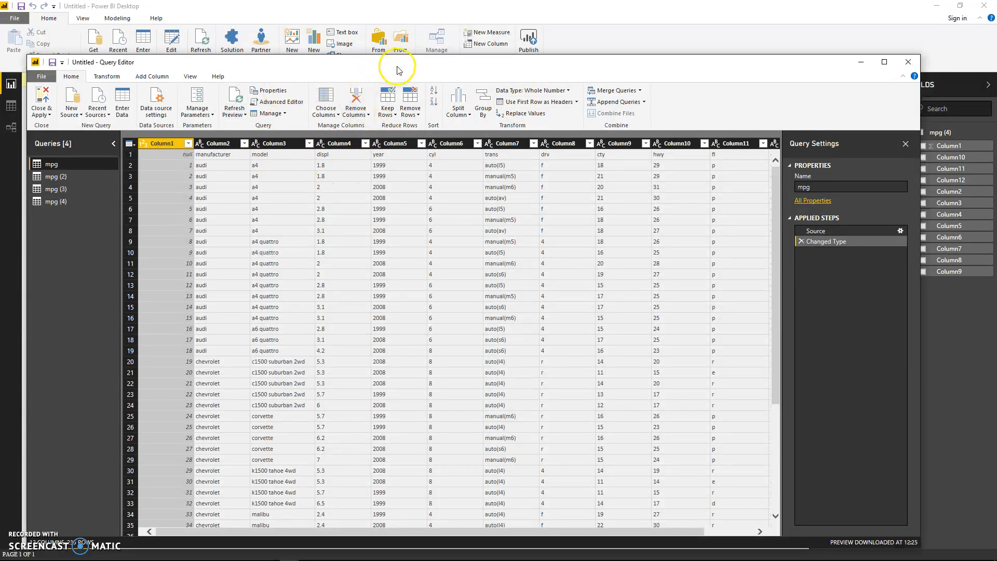
left_click_drag(399, 70, 395, 37)
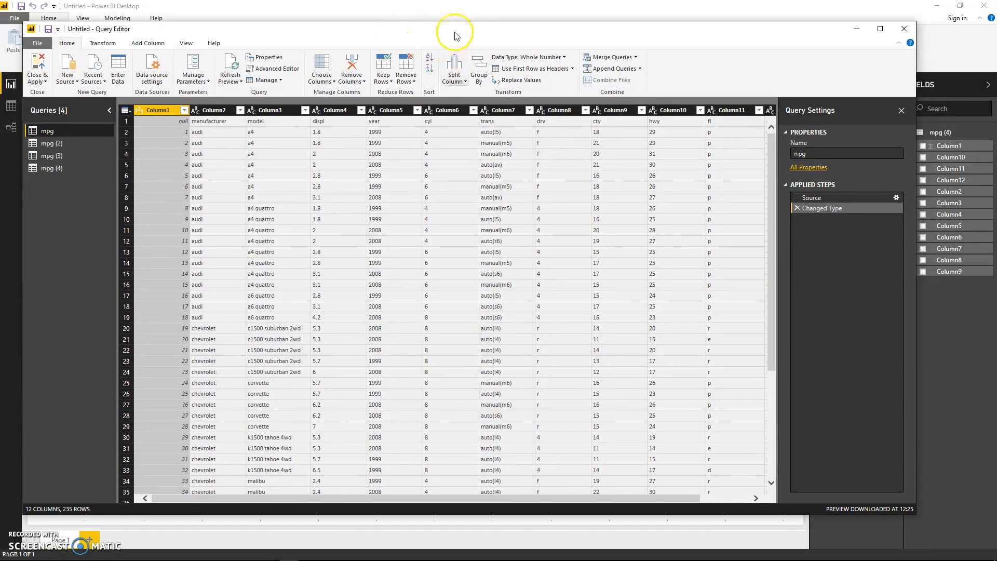
left_click_drag(453, 33, 410, 61)
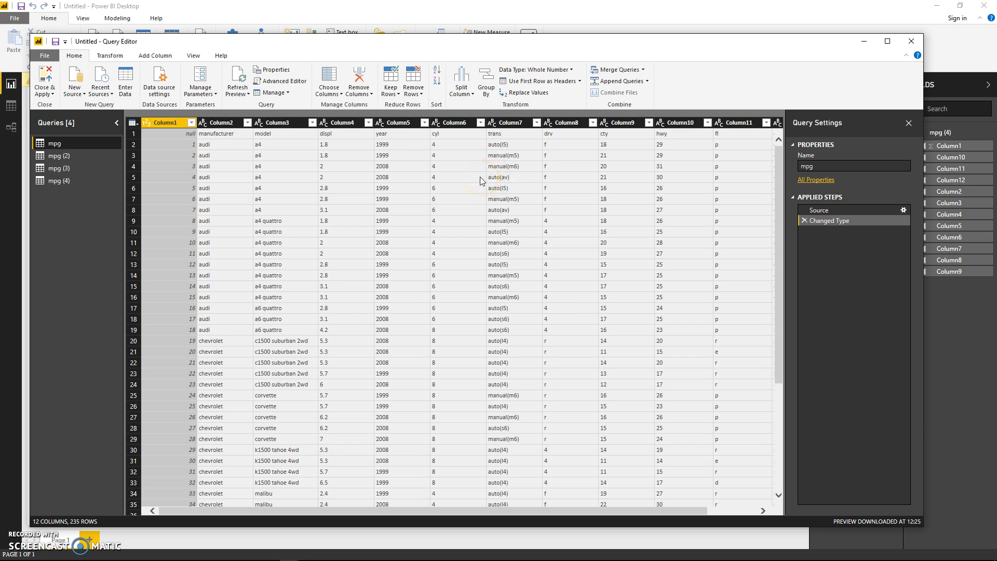
left_click(280, 82)
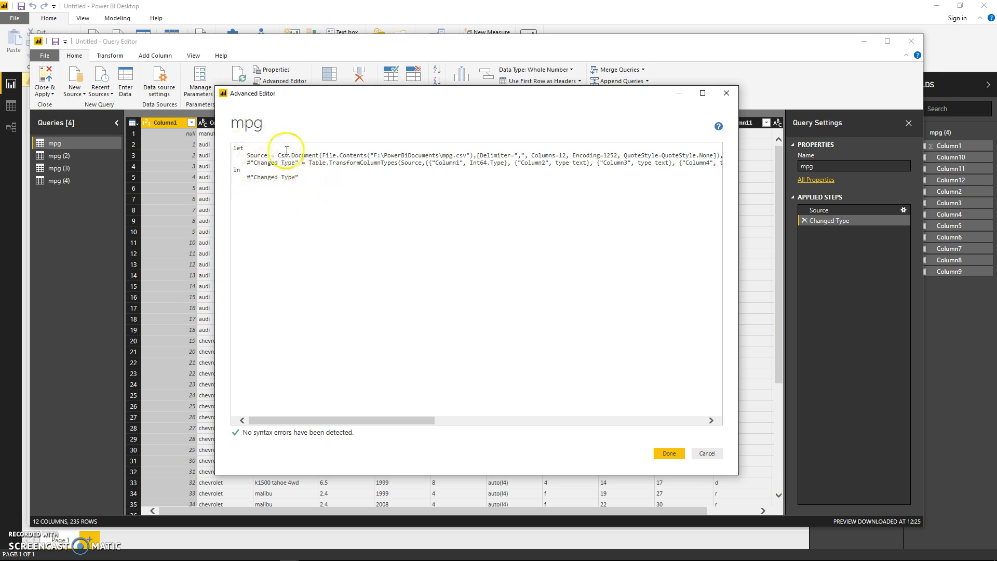
left_click(707, 453)
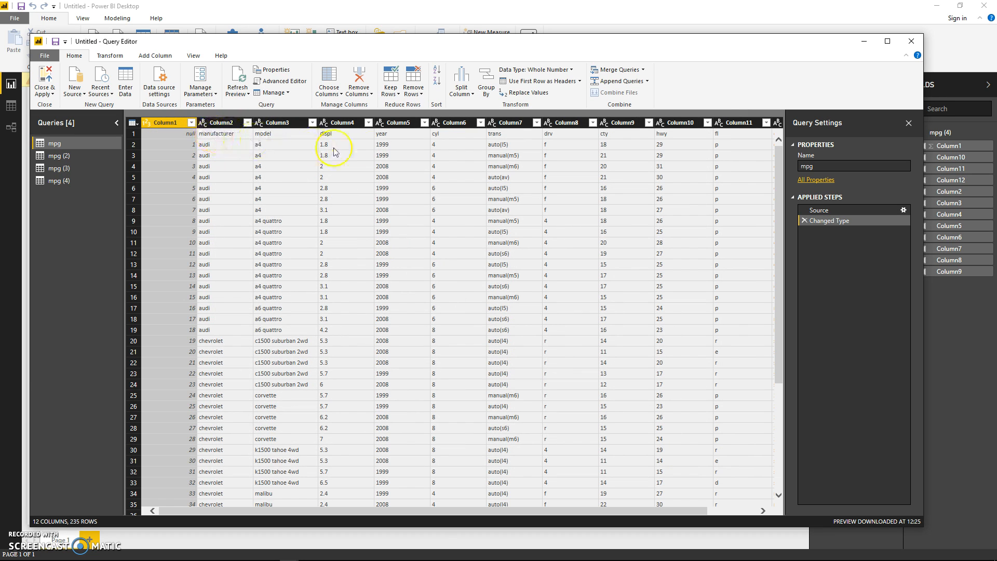
Step: Promote the first row of the mpg query to column headers and rename Column1 to ID
left_click(540, 83)
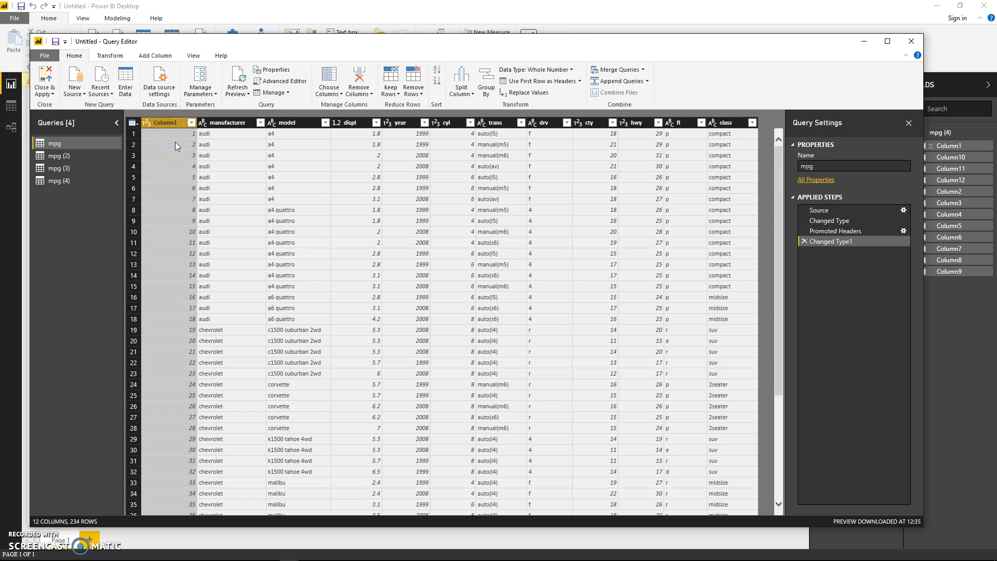
double_click(173, 123)
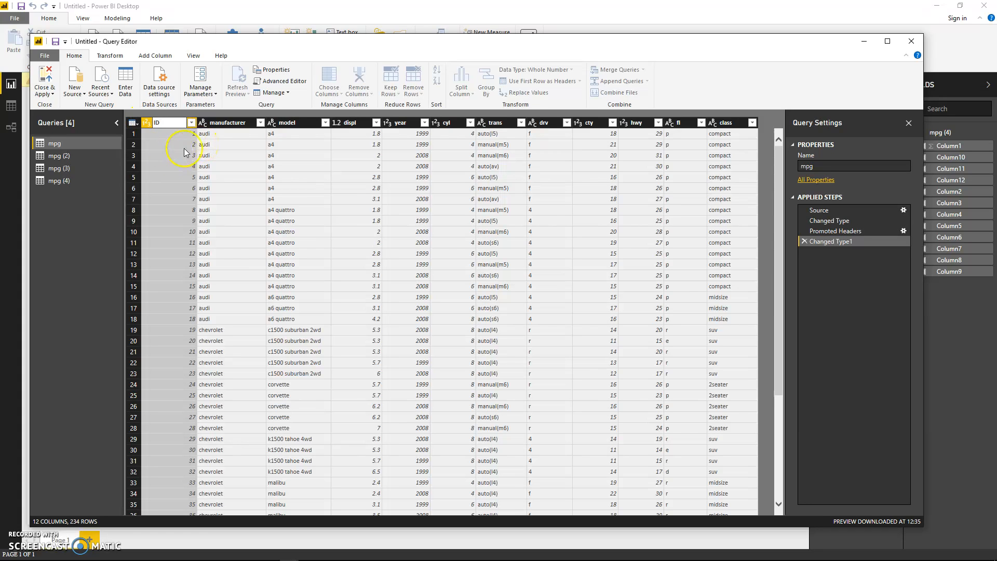
key("Return")
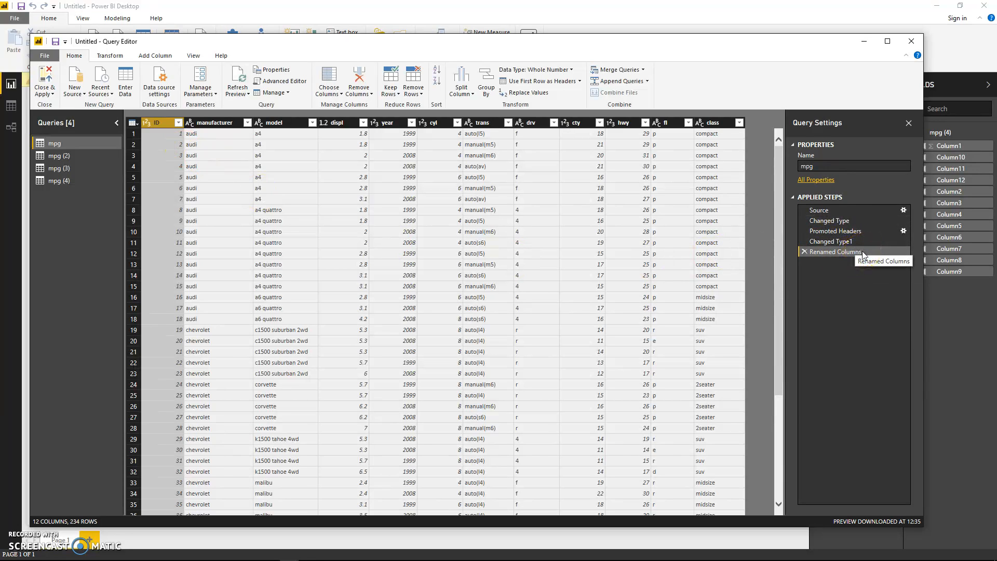
Step: Review the updated mpg query code in the Advanced Editor, including the promoted headers and renamed column lines
left_click(281, 81)
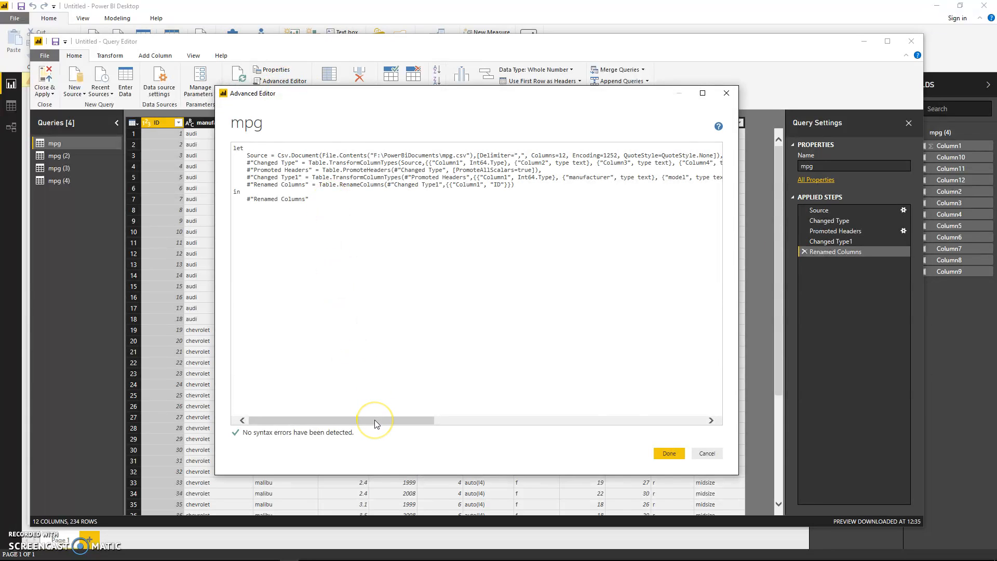
mouse_move(375, 420)
left_mouse_down()
mouse_move(661, 419)
mouse_move(364, 418)
left_mouse_up()
left_click_drag(341, 197, 218, 151)
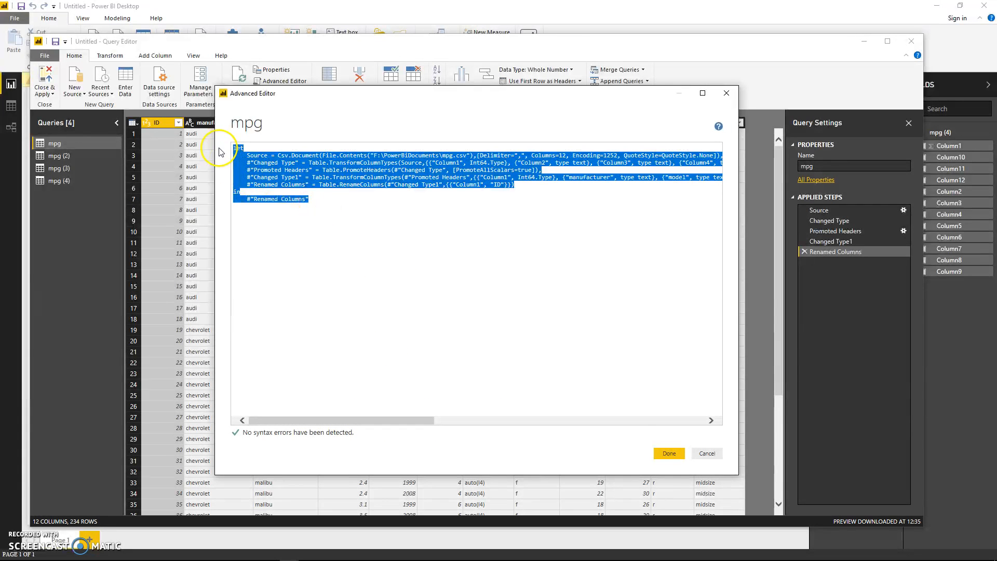
left_click(669, 453)
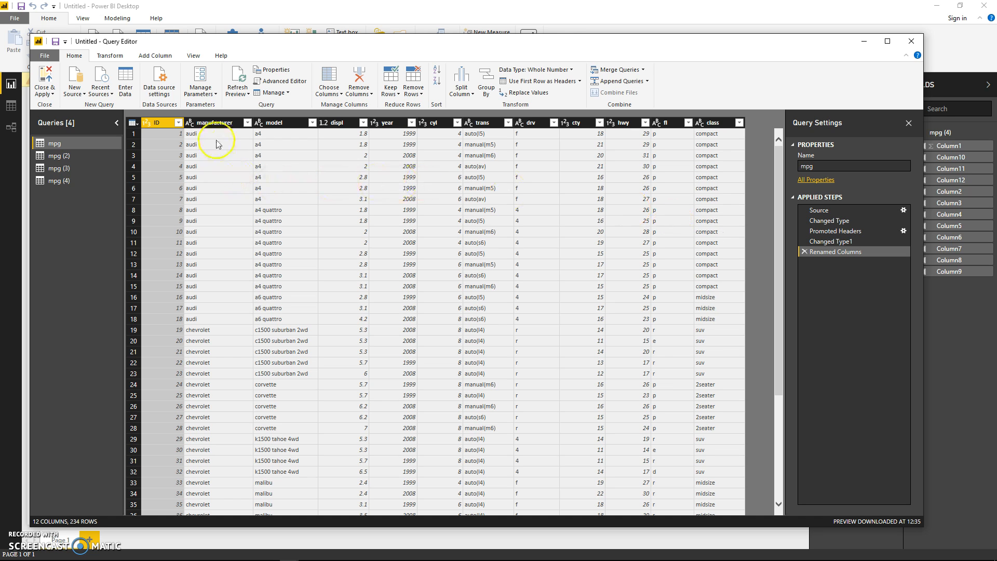
type("r")
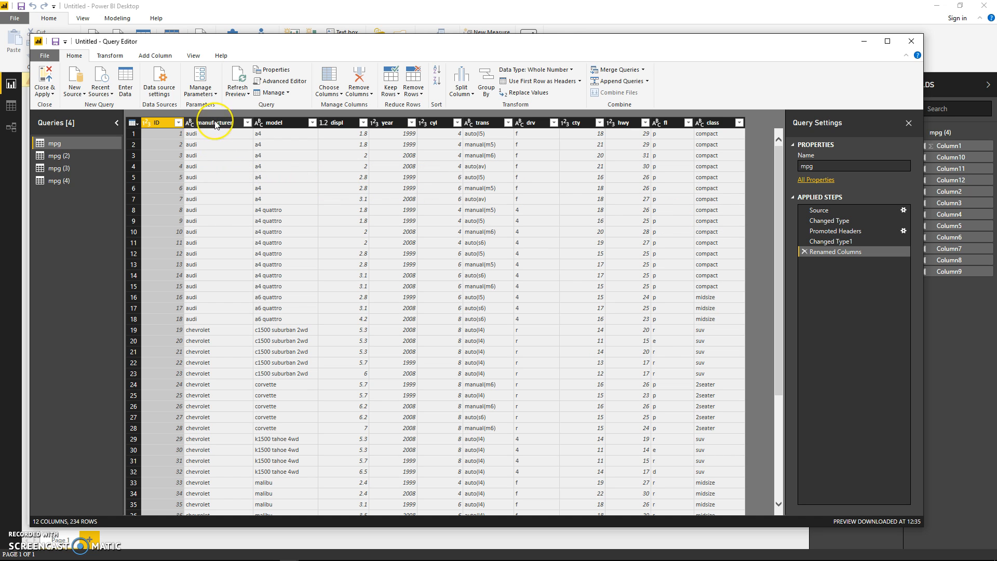
left_click(279, 125)
left_click(564, 274)
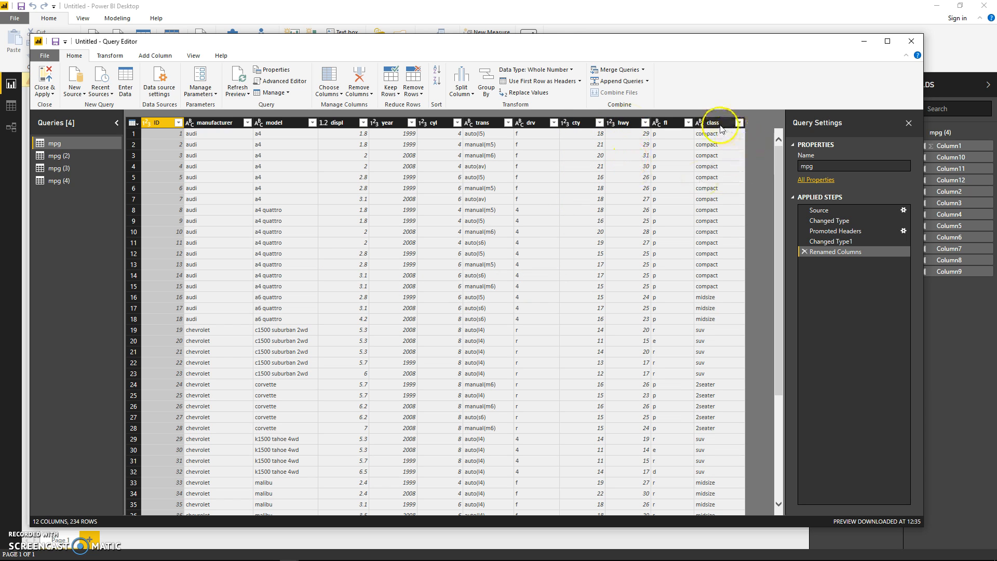
Step: Close the Query Editor and apply the pending query changes to the report
left_click(47, 79)
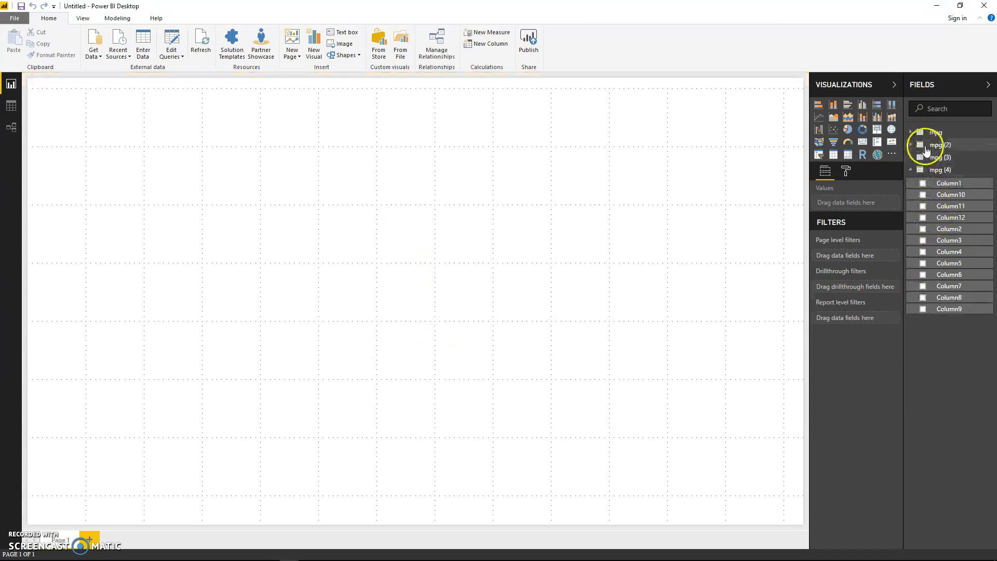
Step: Delete the duplicate tables mpg (4) and mpg (3) from the report's fields
right_click(945, 174)
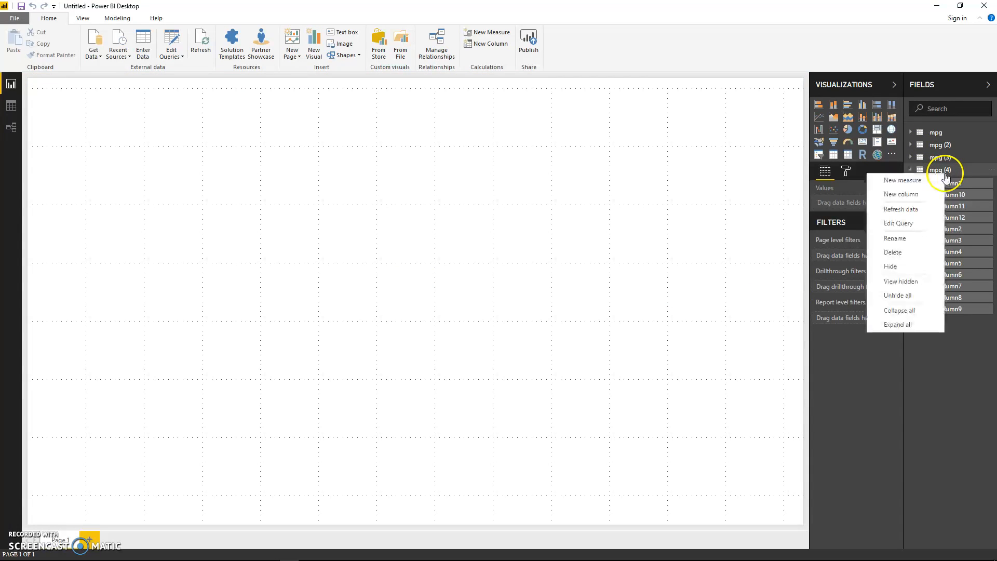
left_click(896, 253)
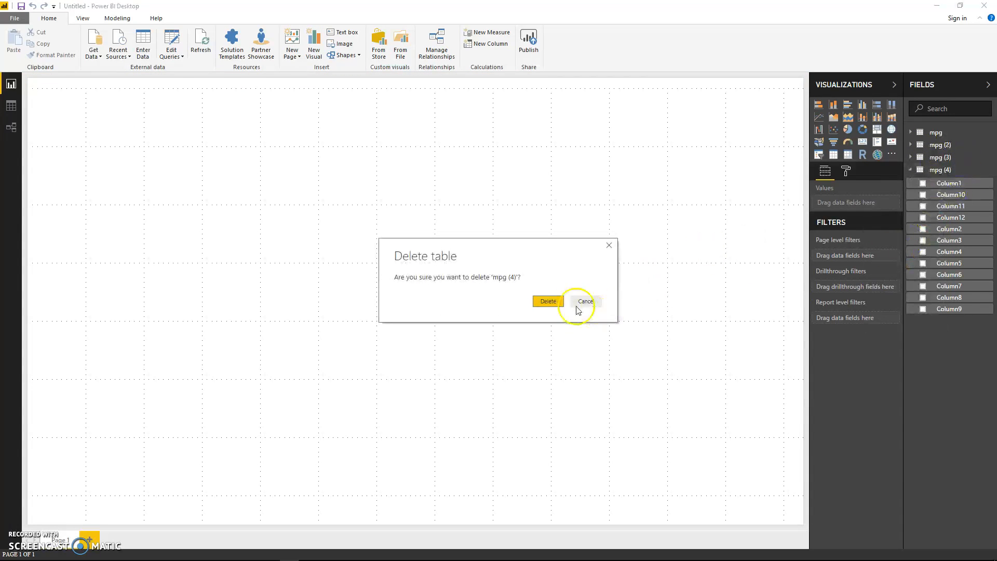
left_click(582, 301)
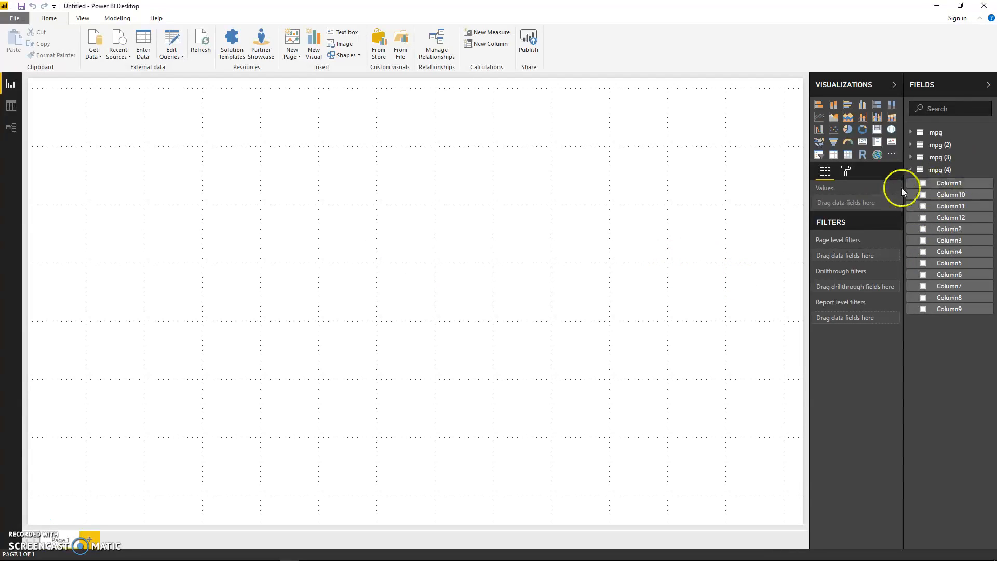
left_click(988, 159)
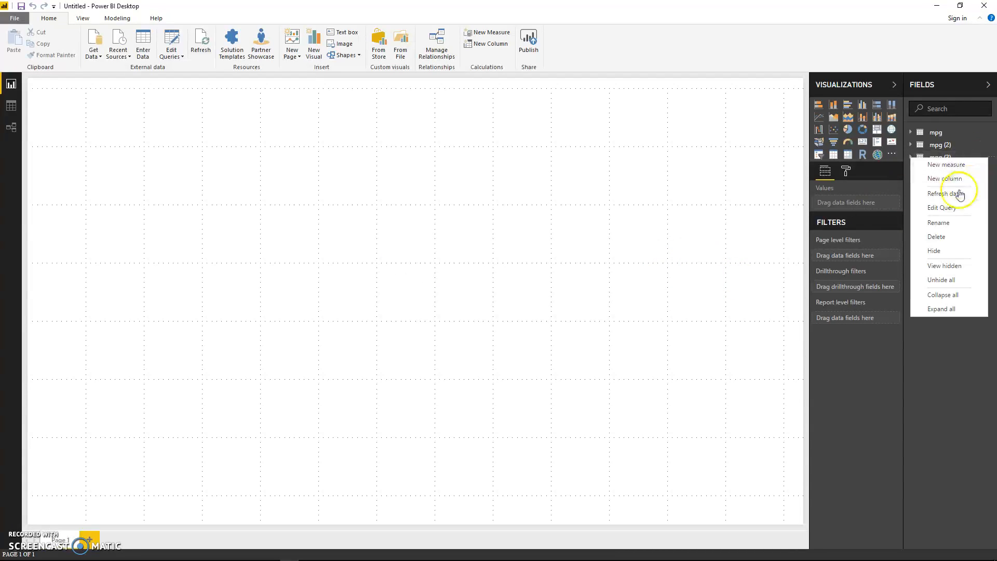
left_click(938, 237)
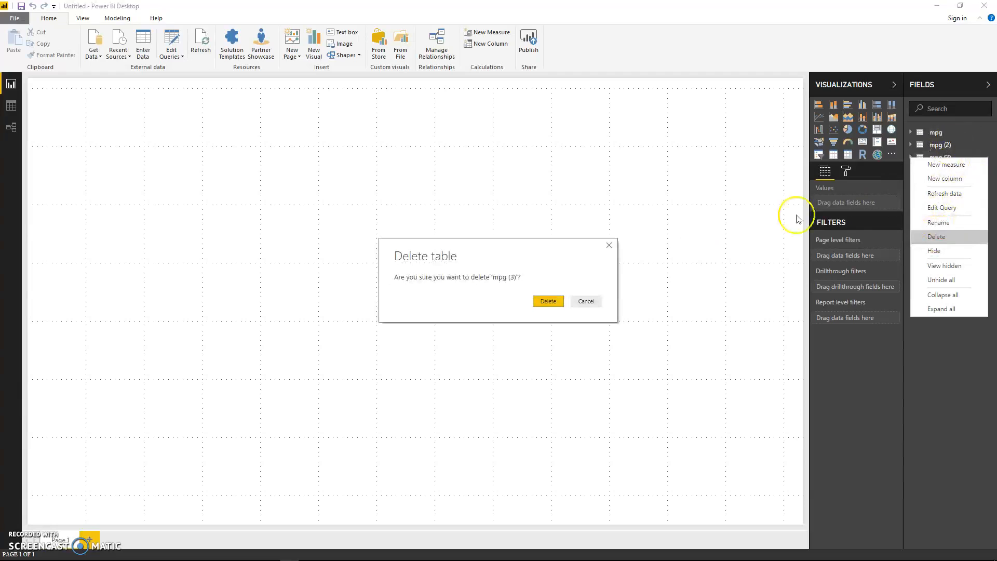
left_click(545, 301)
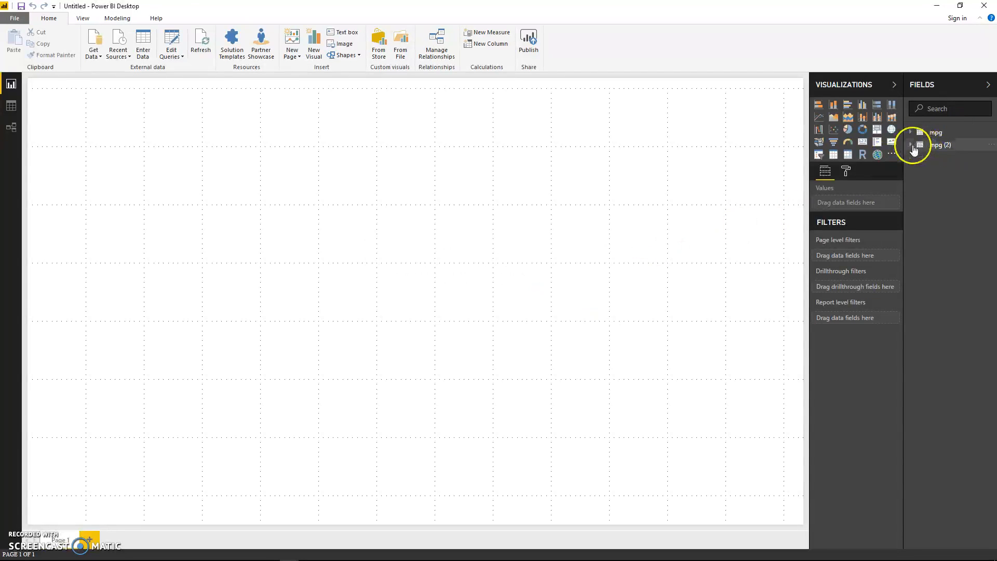
Step: Compare the fields of mpg and mpg (2), delete the duplicate mpg (2) table and expand the remaining mpg table
left_click(911, 133)
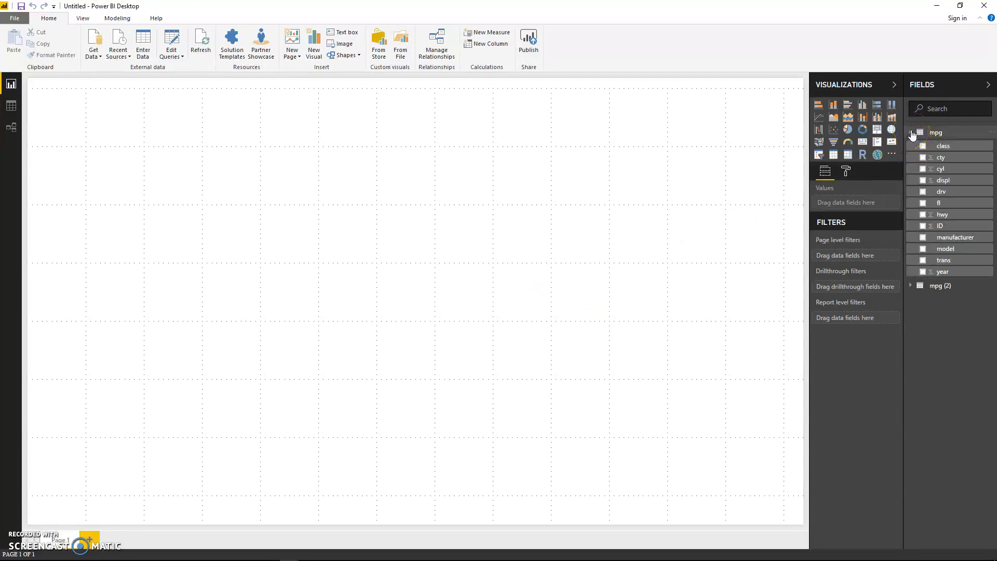
left_click(913, 134)
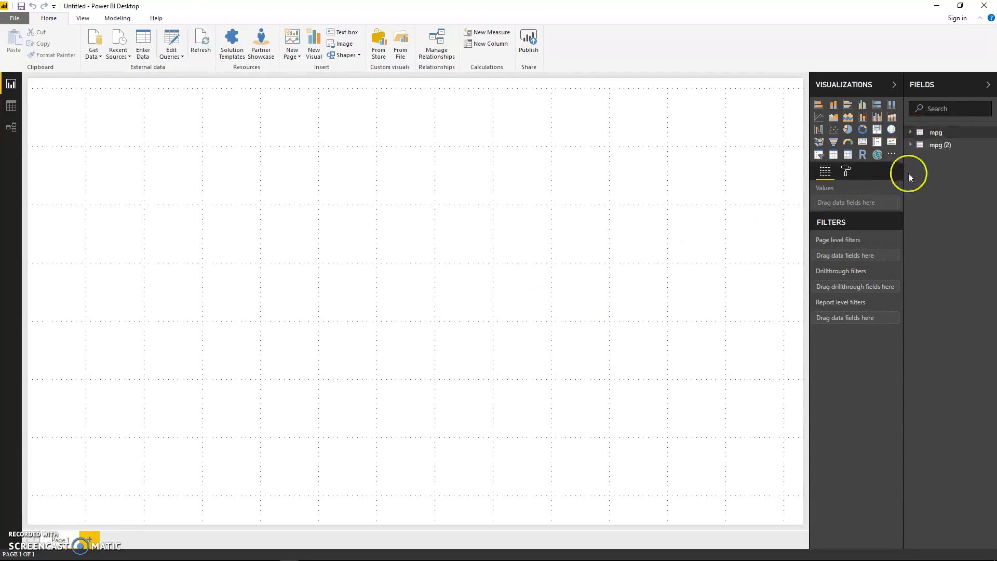
left_click(988, 145)
left_click(940, 224)
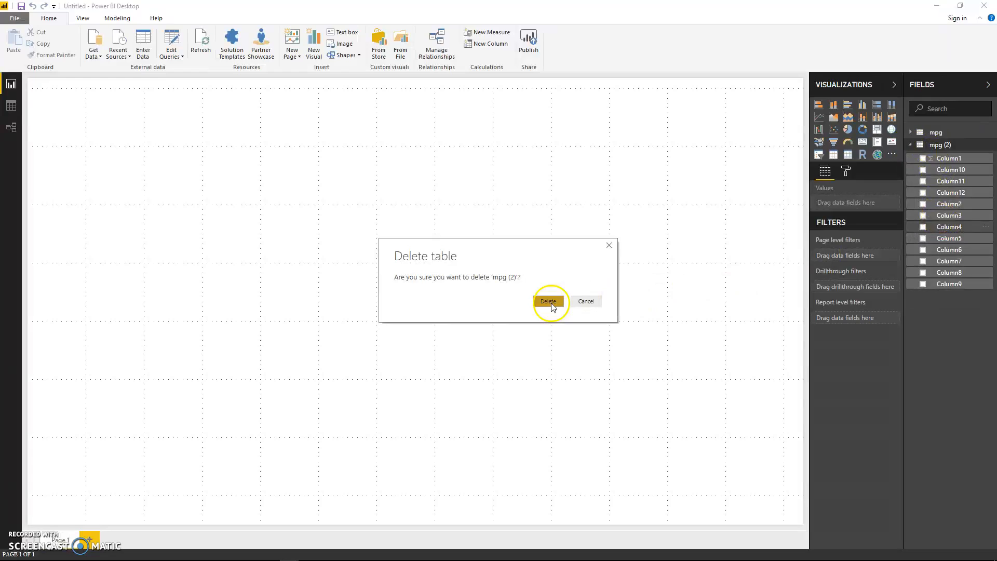
left_click(553, 307)
left_click(933, 134)
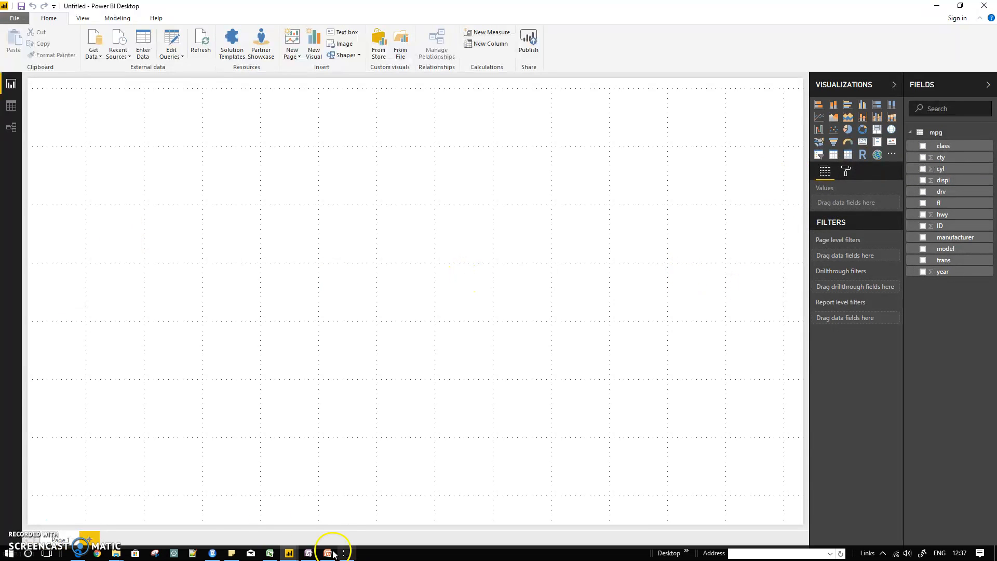
Step: Switch to PowerPoint, read the Data and Tables topic slides, and return to Power BI Desktop
left_click(323, 554)
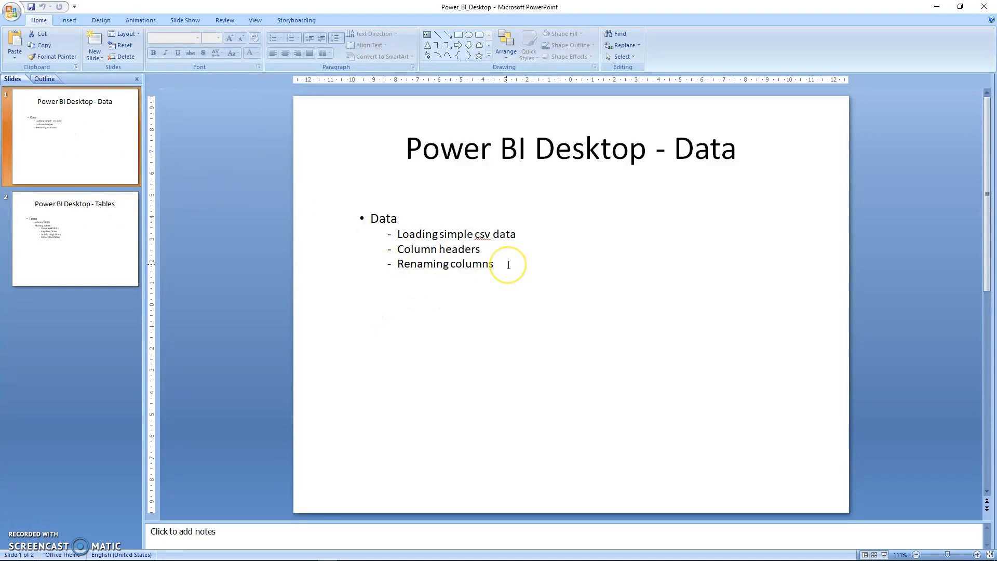
left_click(118, 253)
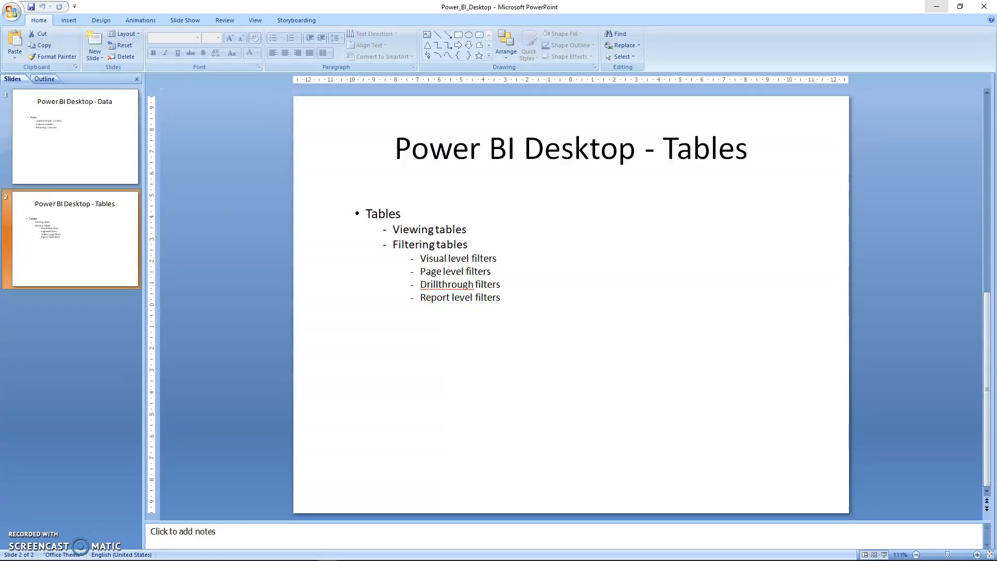
left_click(933, 8)
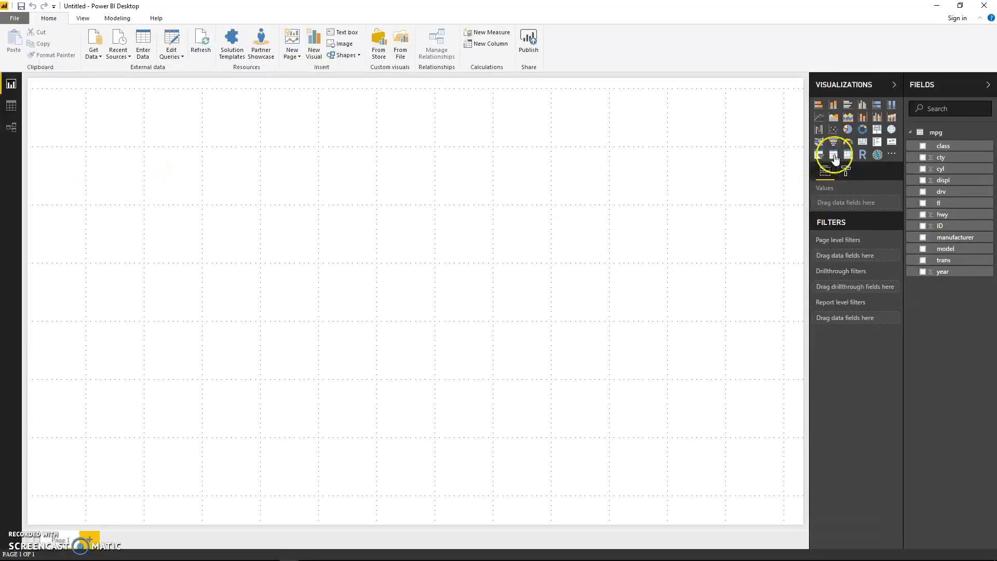
Step: Add a table visual to the report page with the manufacturer, model, cty and hwy fields from mpg
left_click_drag(835, 159, 163, 196)
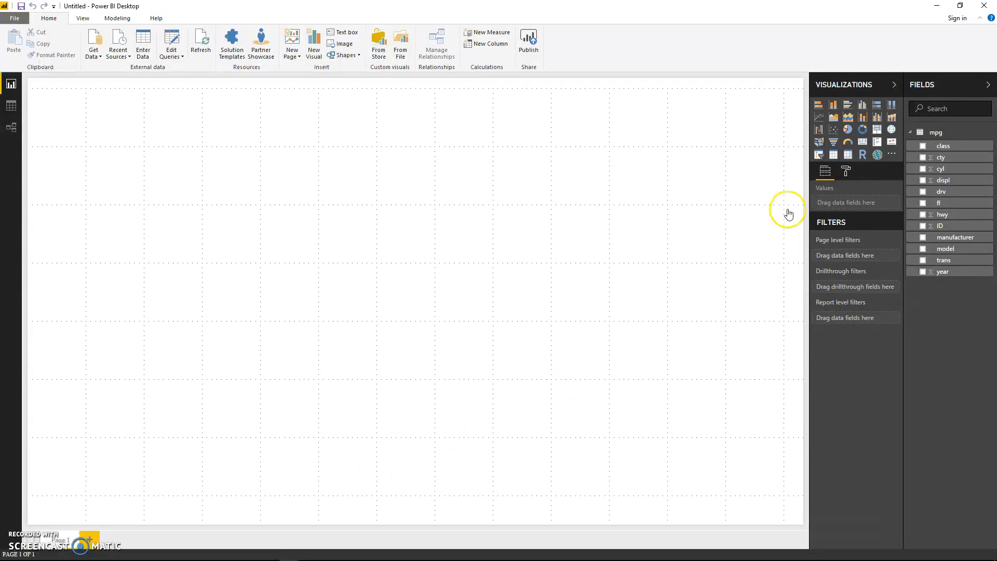
left_click(832, 158)
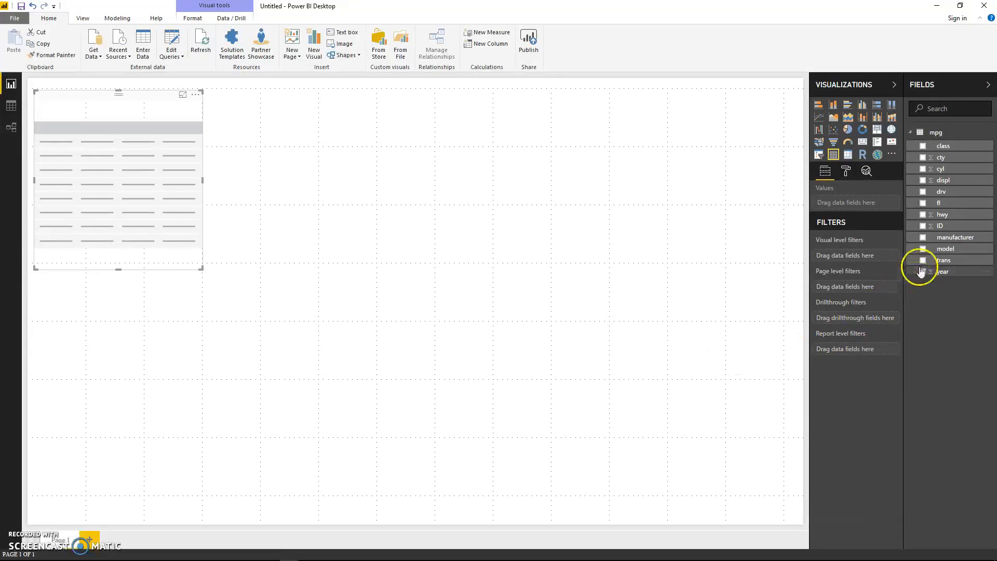
left_click(923, 238)
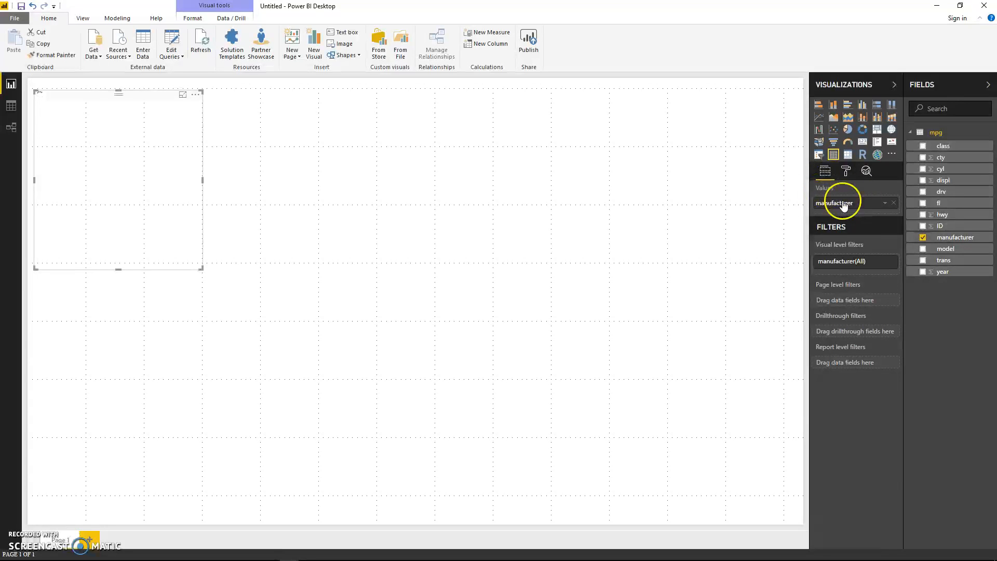
left_click(923, 250)
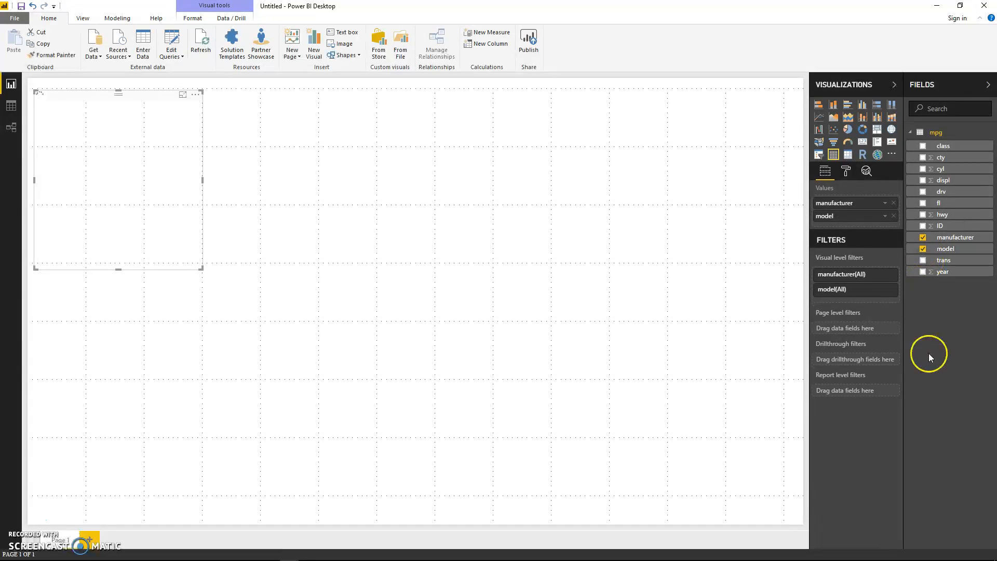
left_click(923, 156)
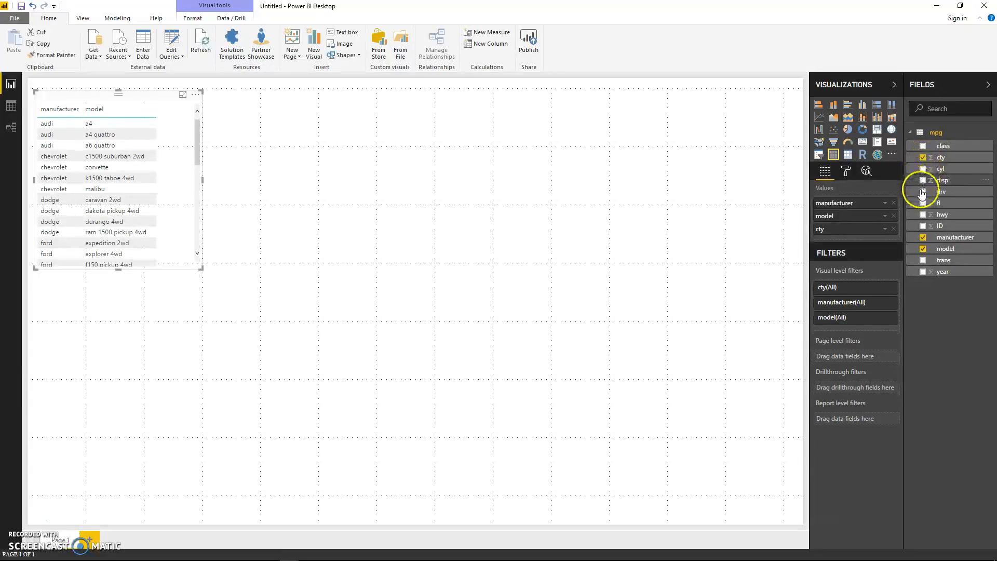
left_click(924, 214)
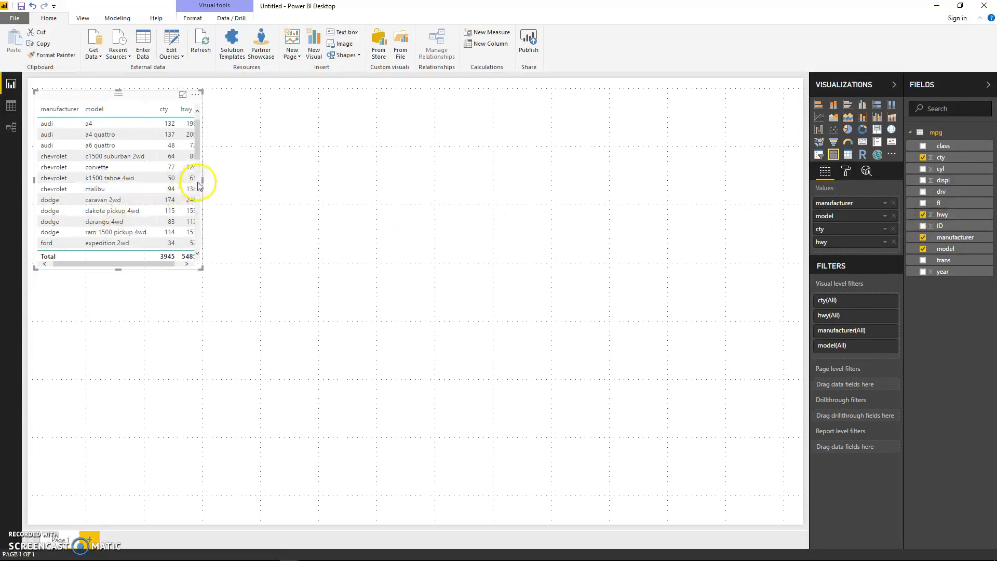
Step: Enlarge the table visual to about two-fifths of the page width and nearly the full page height
left_click_drag(203, 180, 341, 190)
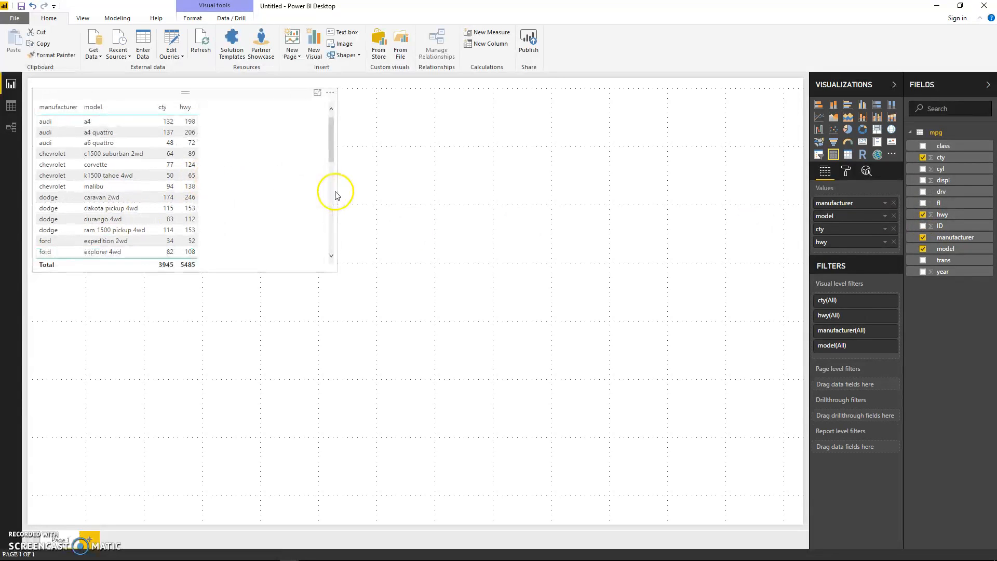
left_click_drag(191, 274, 180, 525)
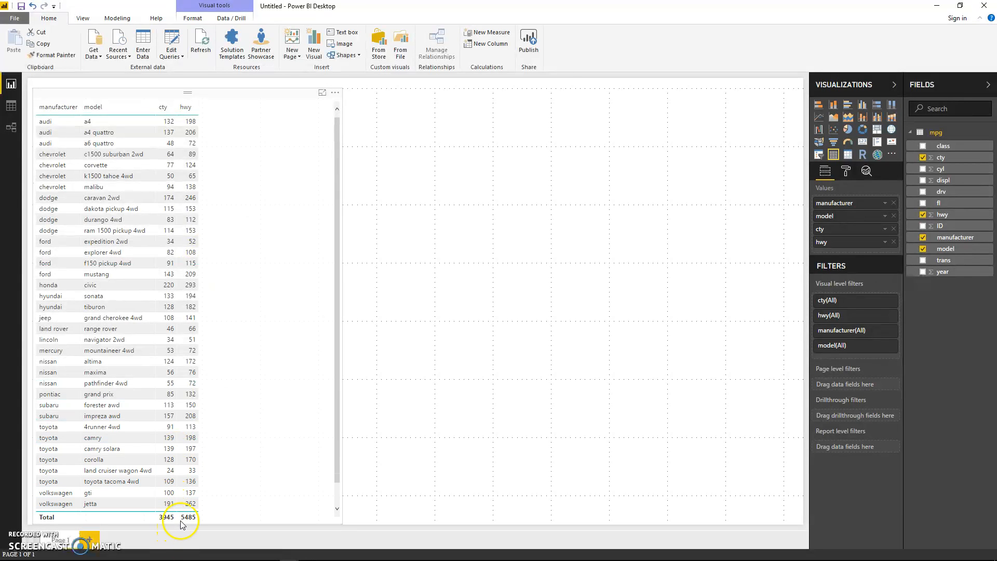
Step: Summarize both the cty and hwy fields of the table visual by Average
left_click(180, 522)
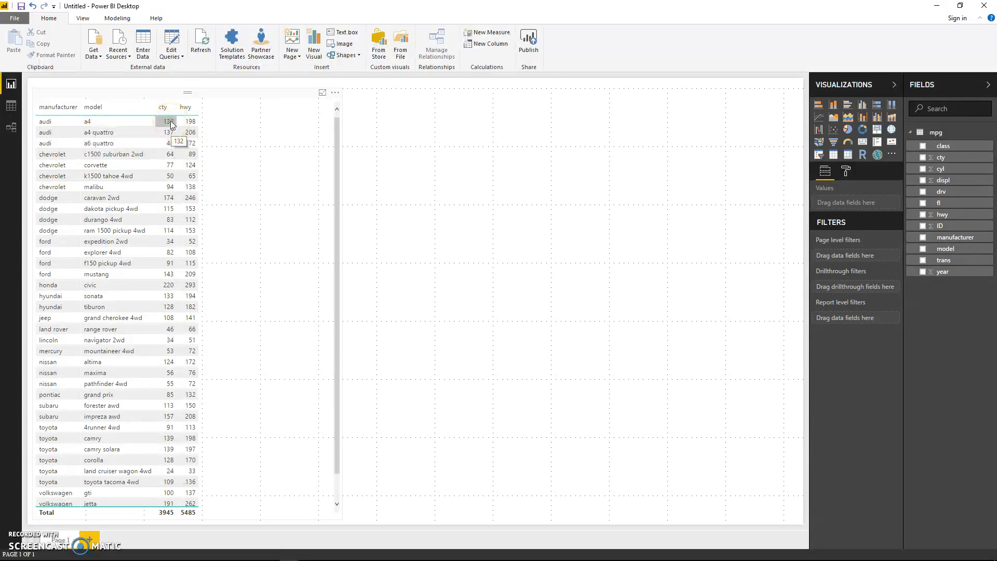
left_click(187, 126)
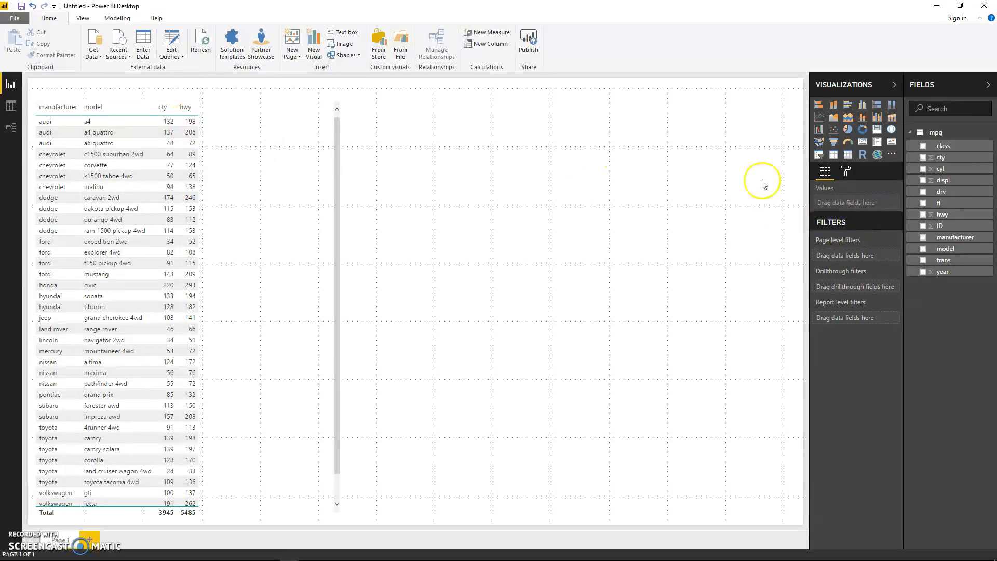
left_click(278, 107)
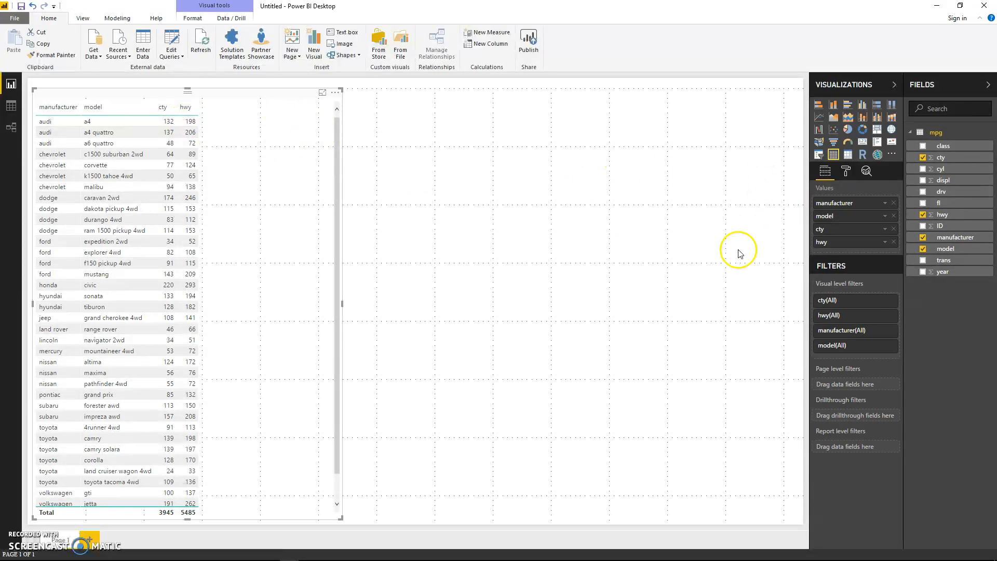
left_click(886, 230)
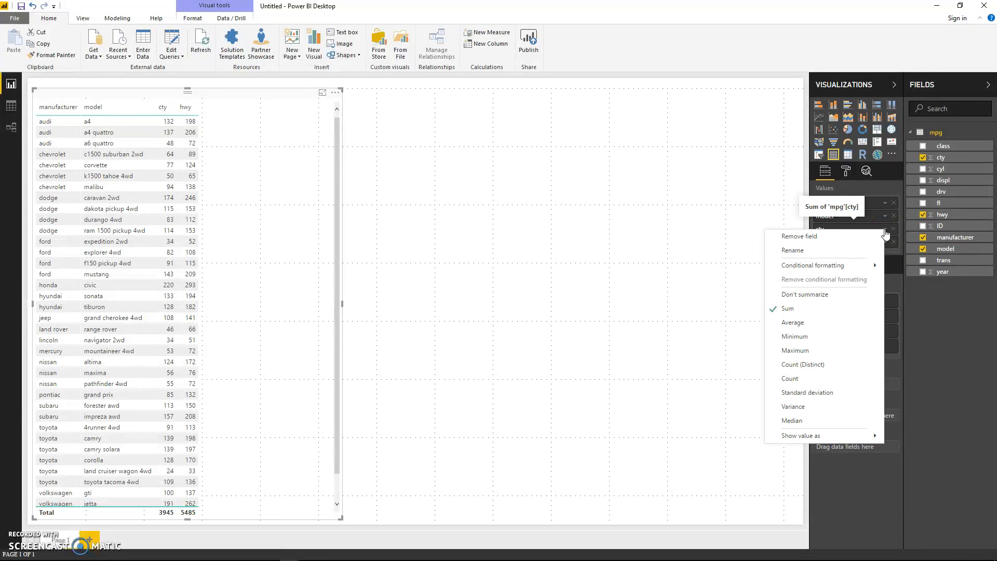
left_click(799, 324)
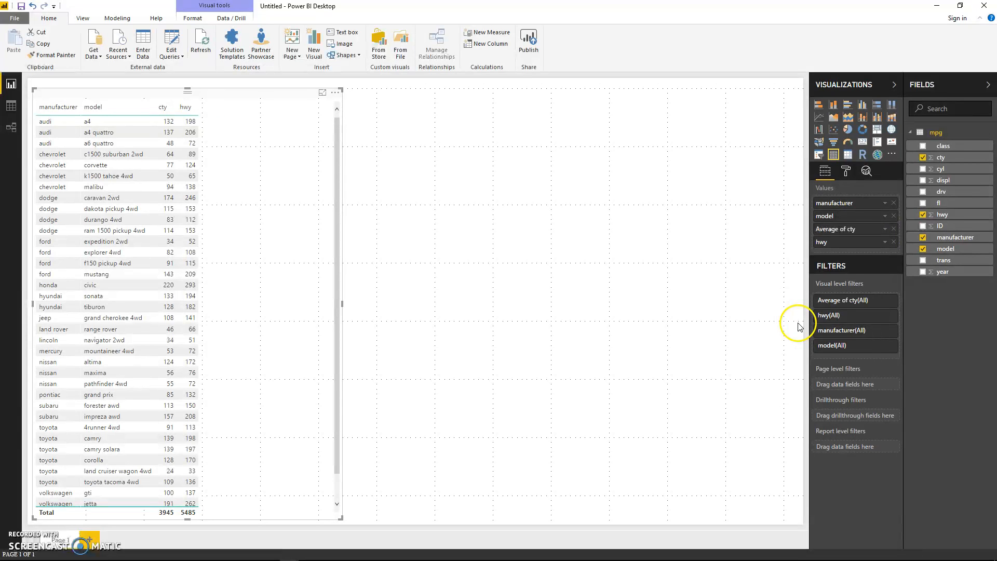
left_click(885, 244)
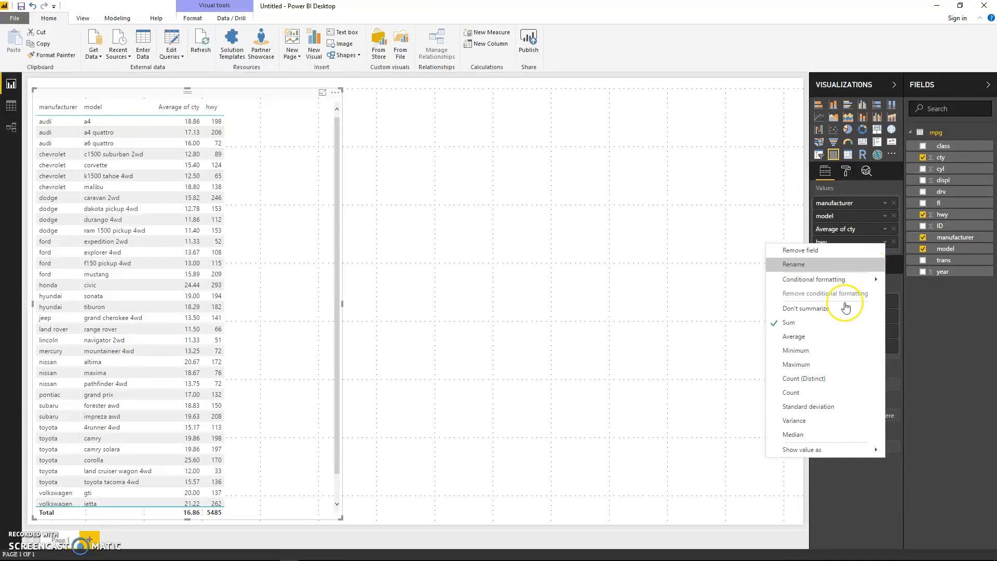
left_click(803, 337)
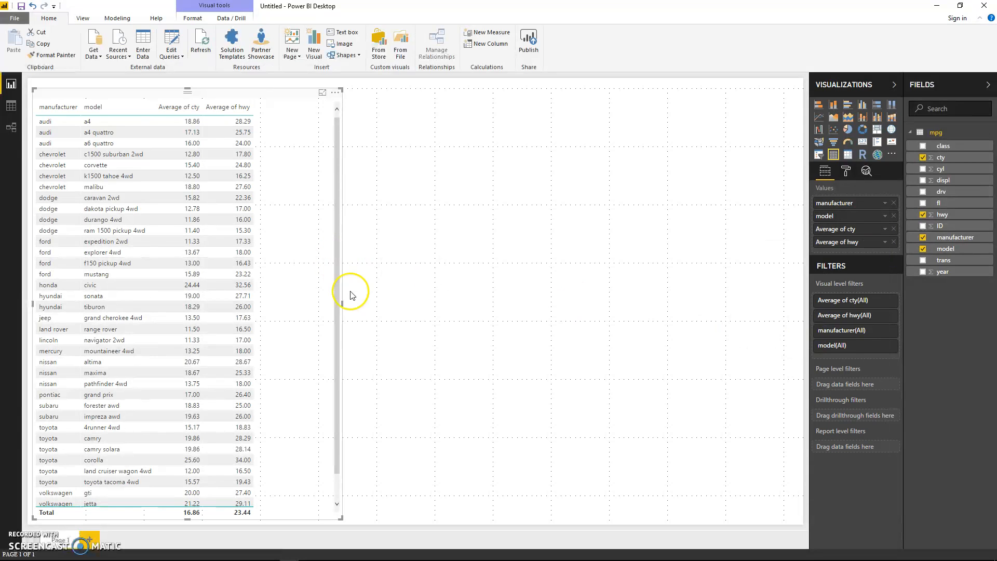
Step: Widen the table visual to about half the page width and look through its average mileage rows by model
left_click_drag(344, 307, 414, 305)
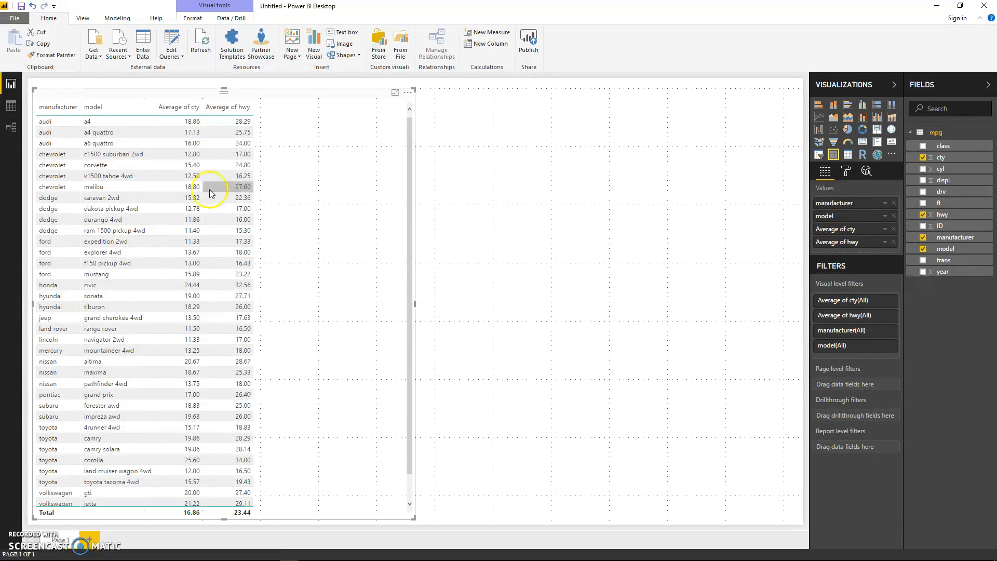
left_click(130, 110)
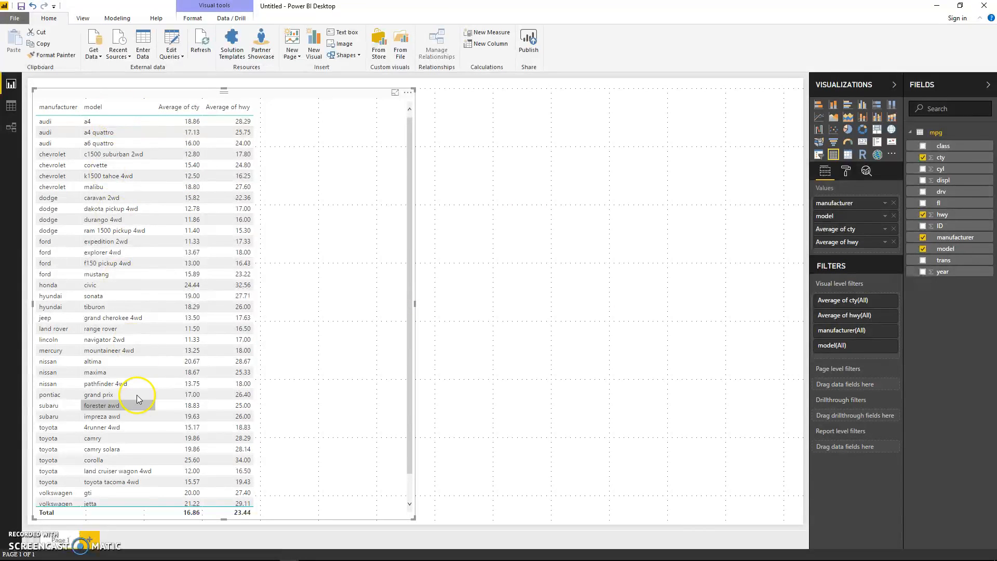
scroll(363, 387, "down", 1)
scroll(363, 446, "up", 2)
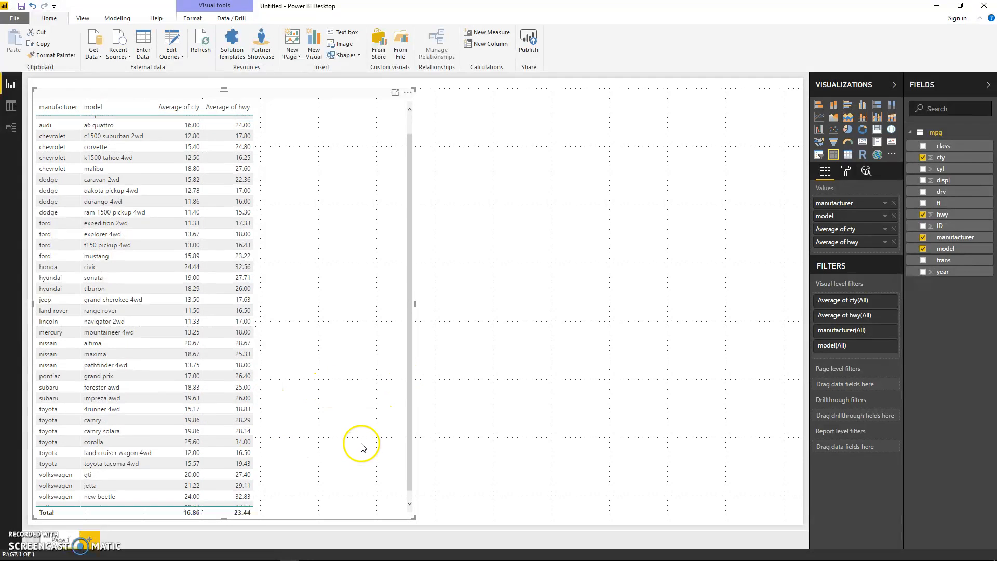
scroll(374, 438, "down", 2)
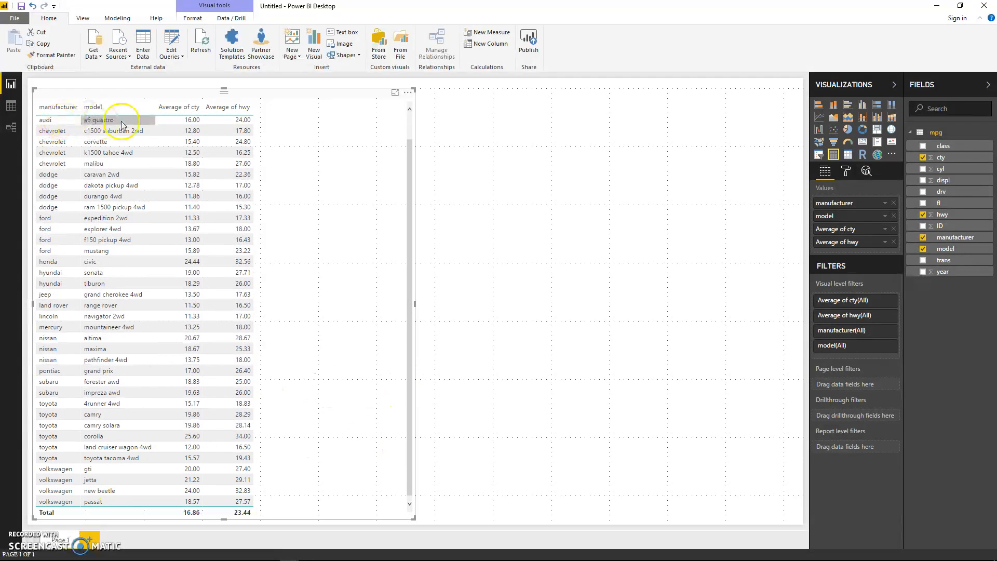
scroll(120, 153, "up", 2)
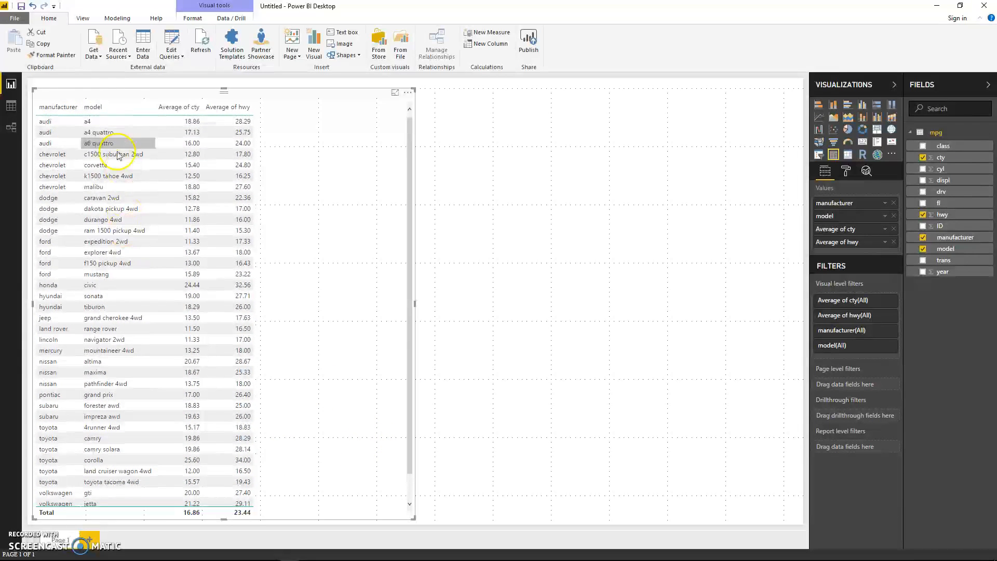
Step: Replace the model column with class, placed directly after manufacturer, and narrow the table visual to about a third of the page width
left_click(895, 216)
left_click(924, 146)
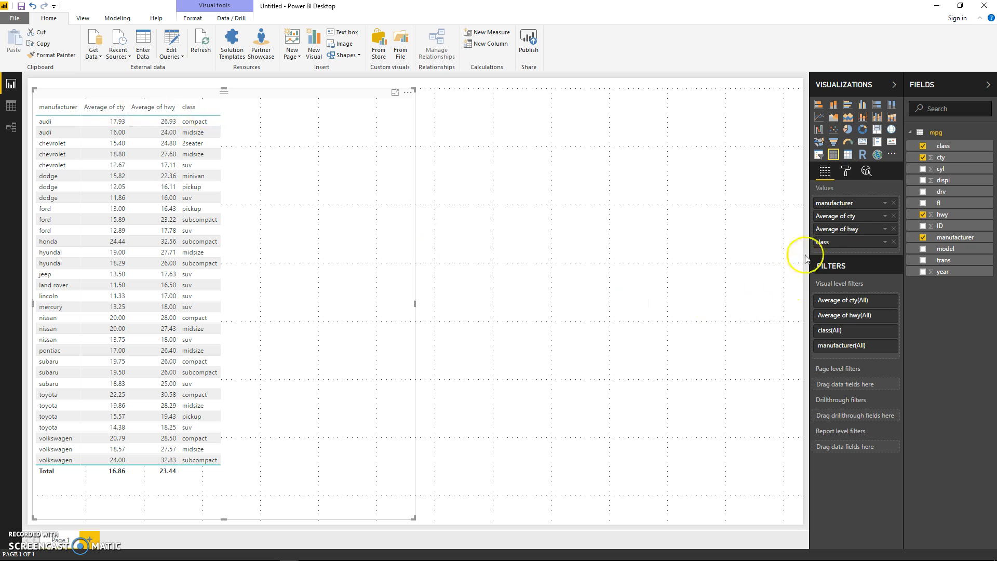
left_click_drag(829, 233, 823, 213)
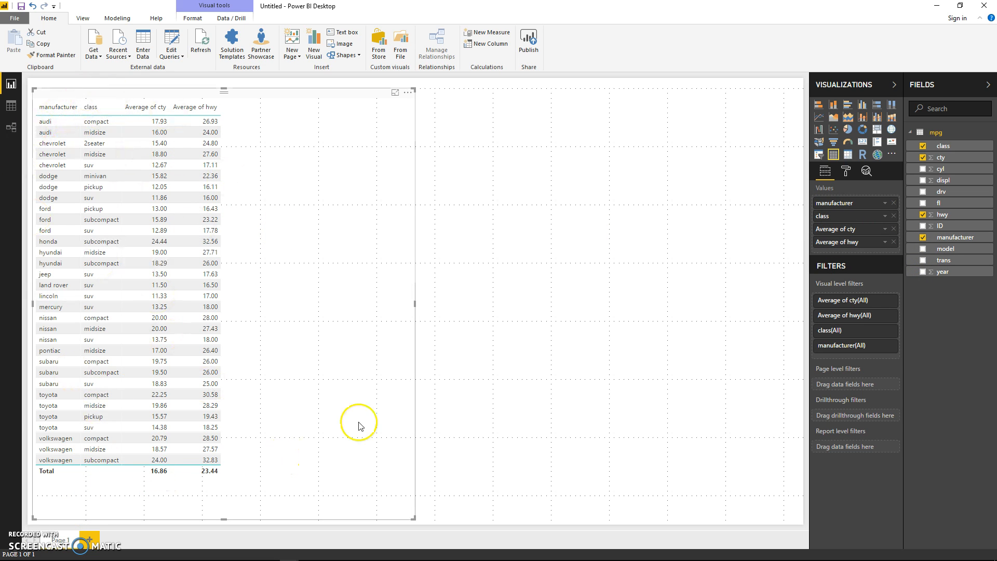
left_click_drag(416, 303, 361, 304)
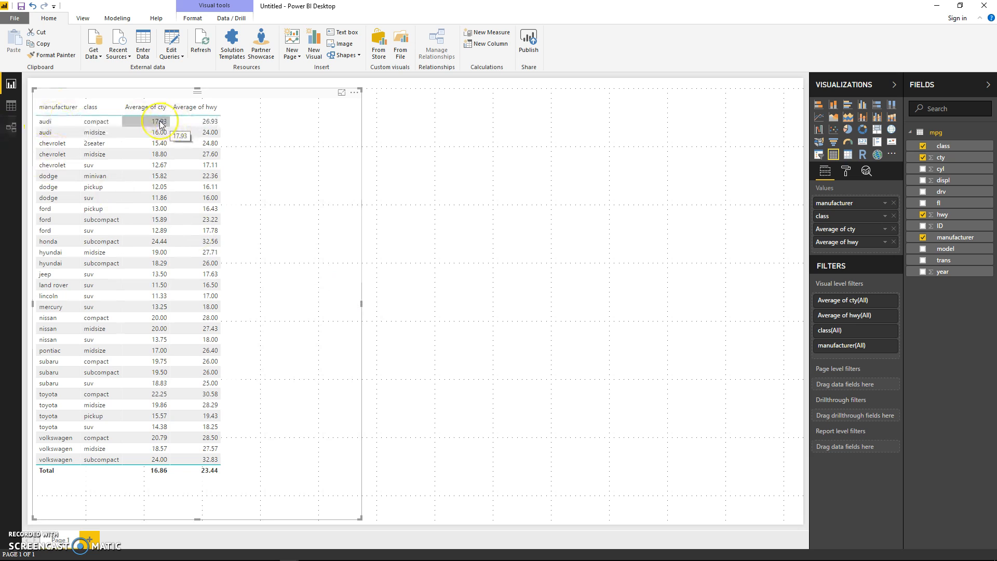
left_click(207, 123)
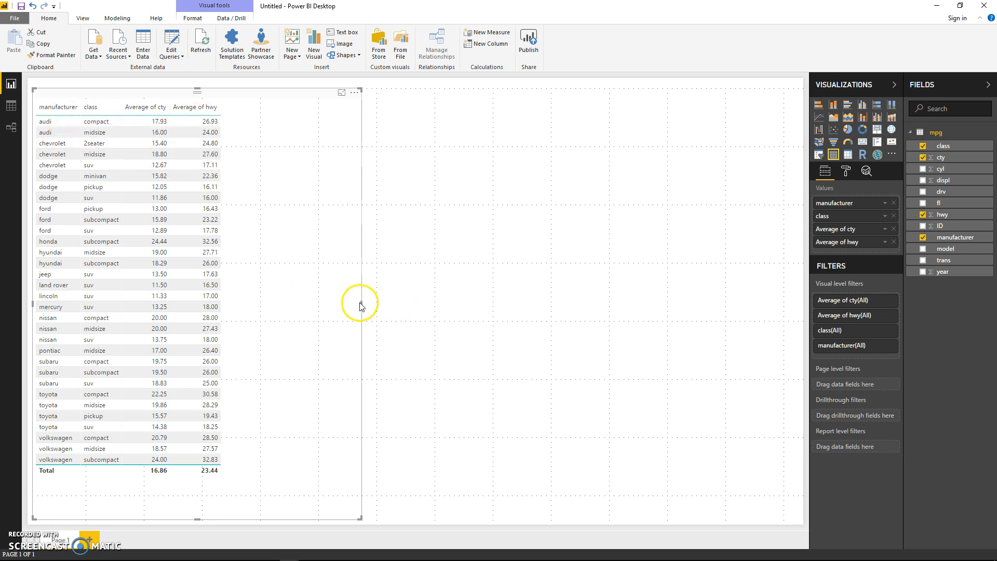
left_click_drag(362, 304, 308, 304)
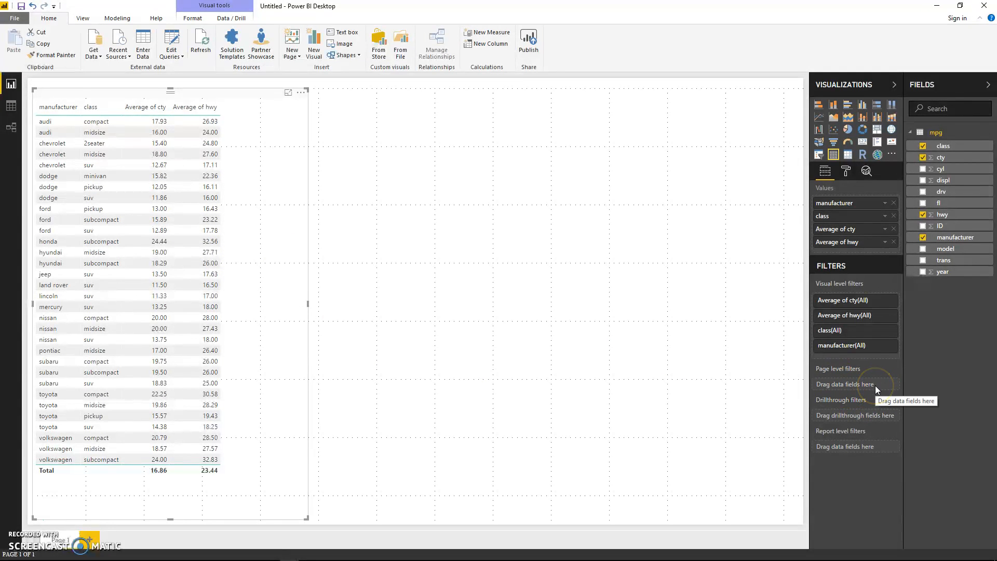
Step: Try adding the trans field as a column of the table visual
left_click(923, 261)
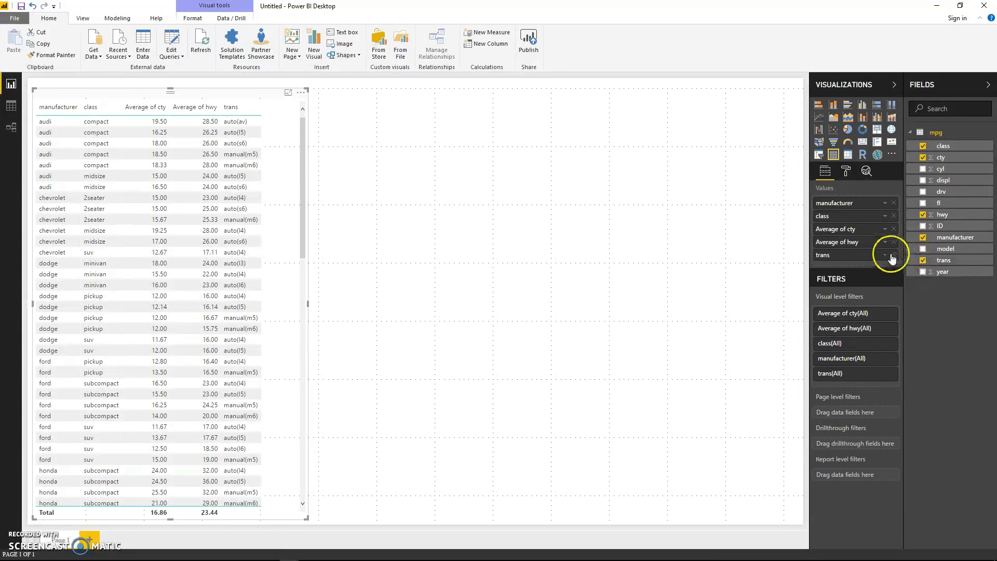
left_click(924, 260)
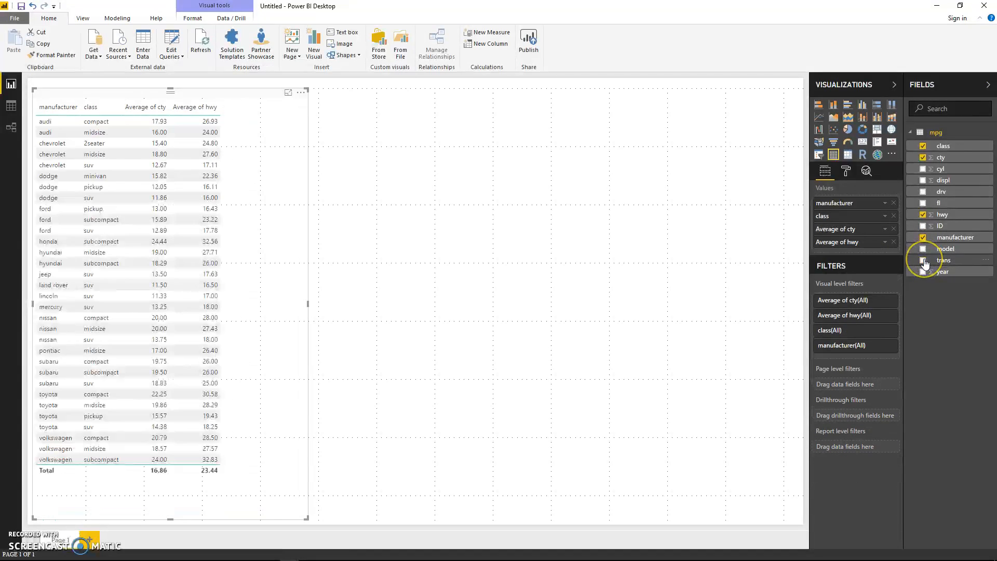
left_click(924, 261)
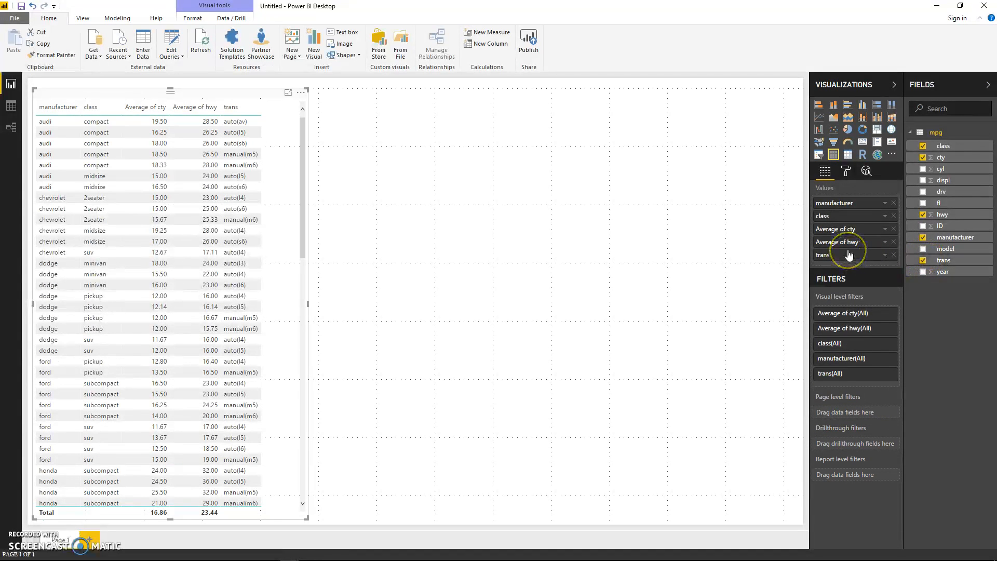
left_click(924, 261)
Step: Add trans as a page-level filter, narrowing the table visual slightly and widening the Visualizations pane to make its options readable
left_click_drag(936, 262, 871, 387)
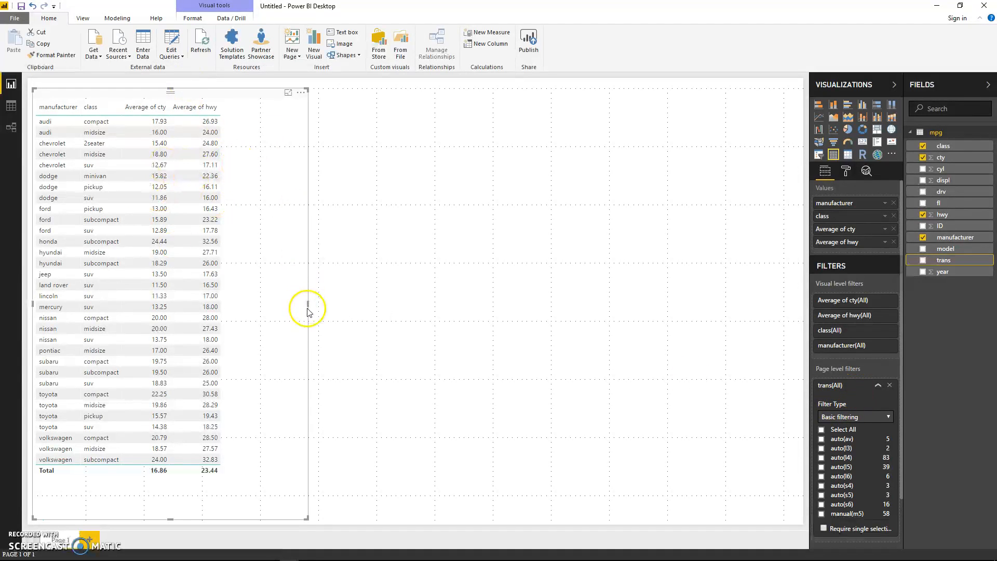
left_click_drag(309, 305, 285, 305)
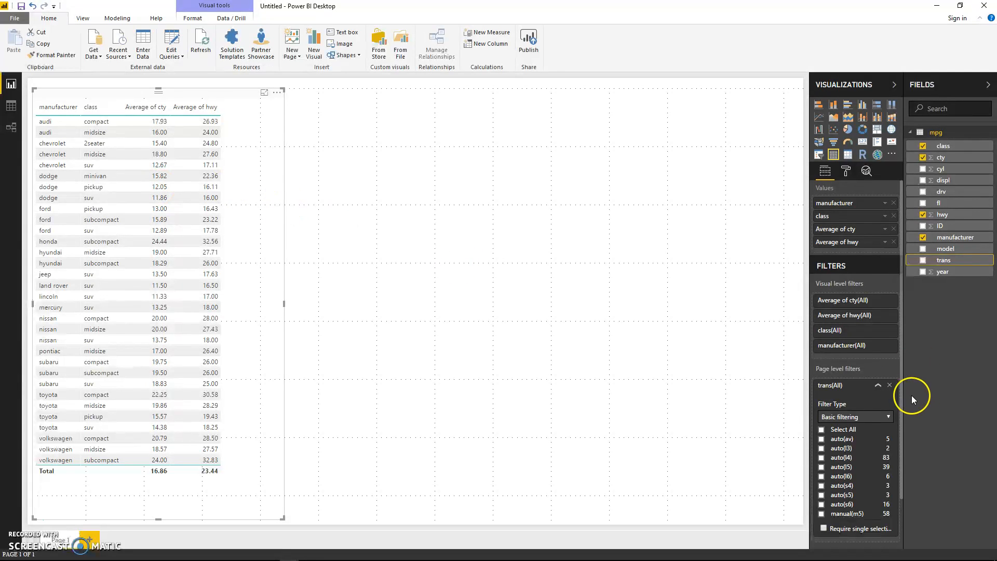
left_click_drag(901, 420, 903, 472)
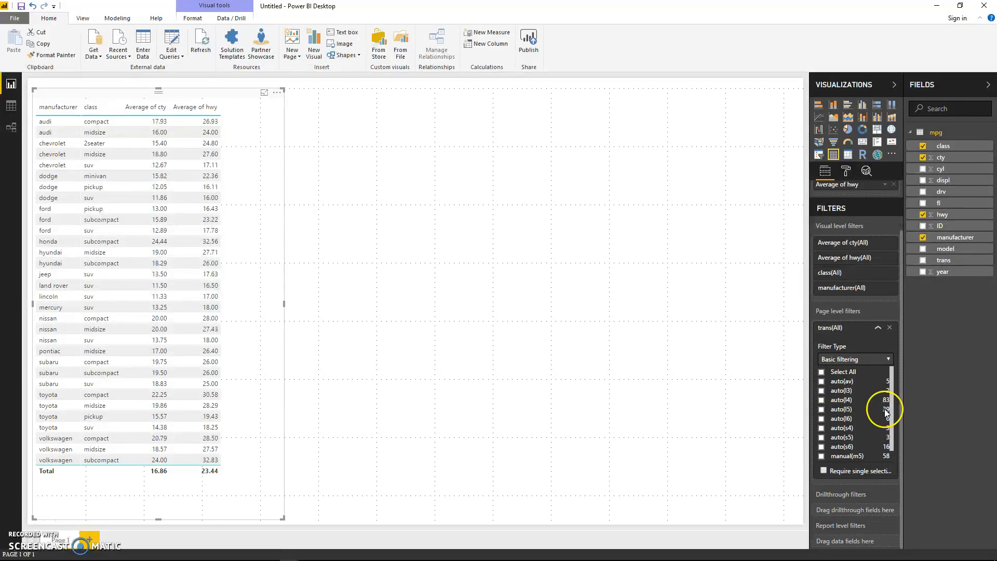
left_click_drag(809, 405, 753, 403)
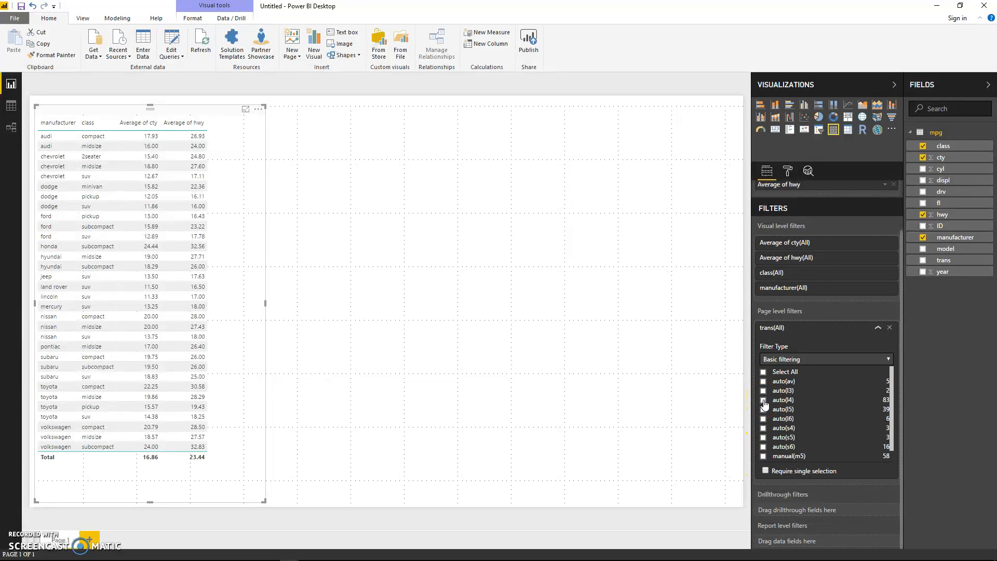
Step: Try the page-level trans filter with only manual(m5) selected, clear that selection and collapse the filter
scroll(768, 432, "down", 1)
left_click(765, 447)
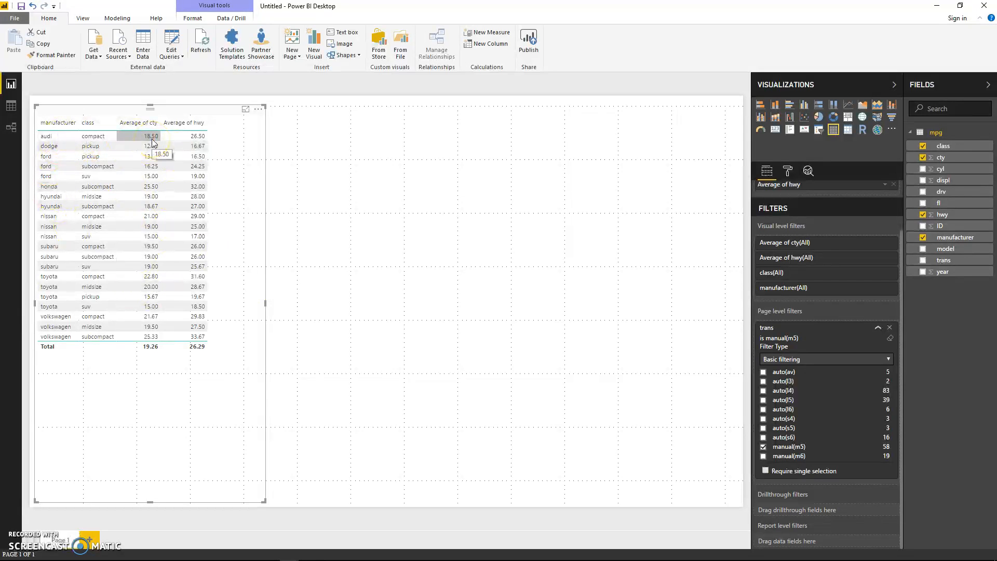
left_click(69, 152)
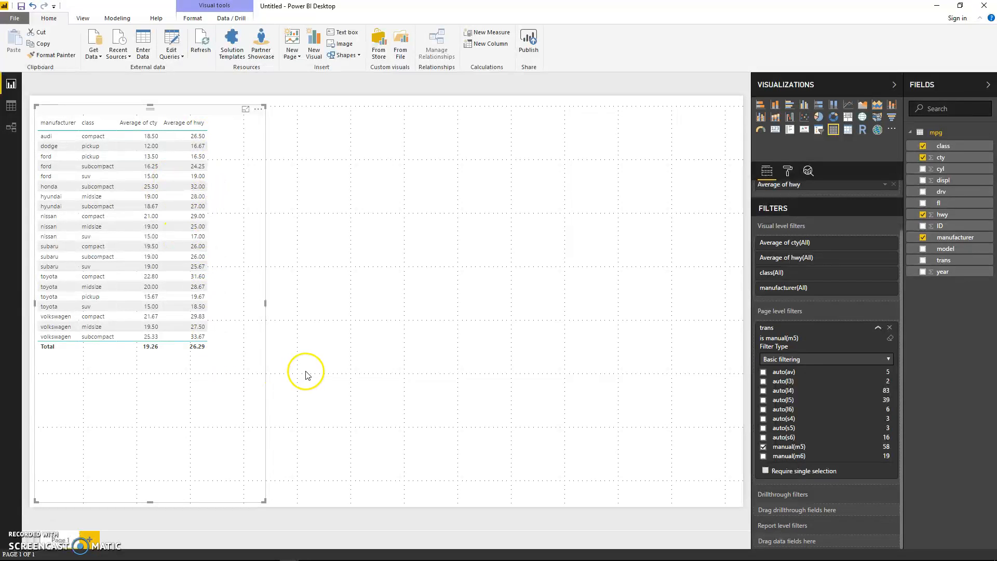
left_click(763, 447)
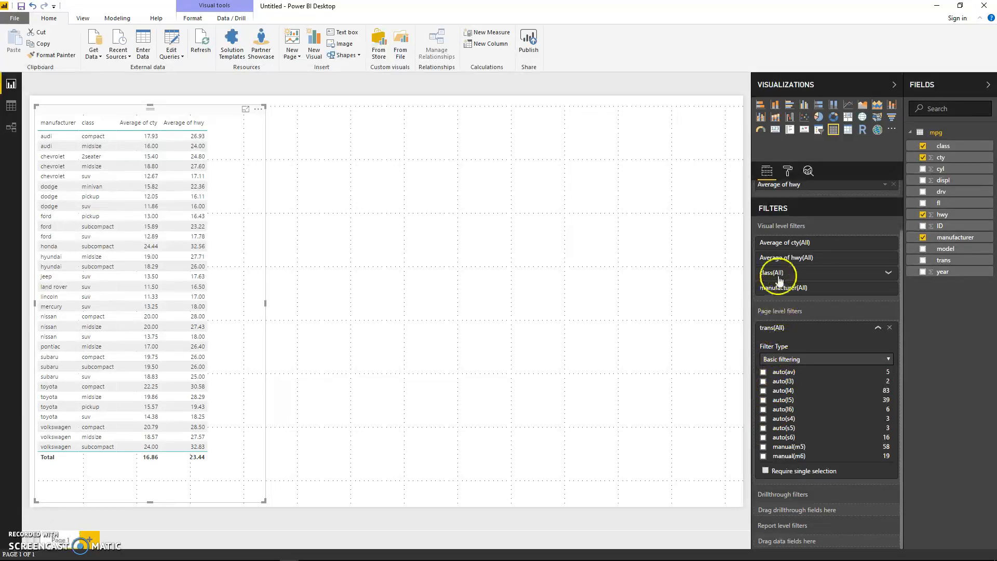
left_click(878, 328)
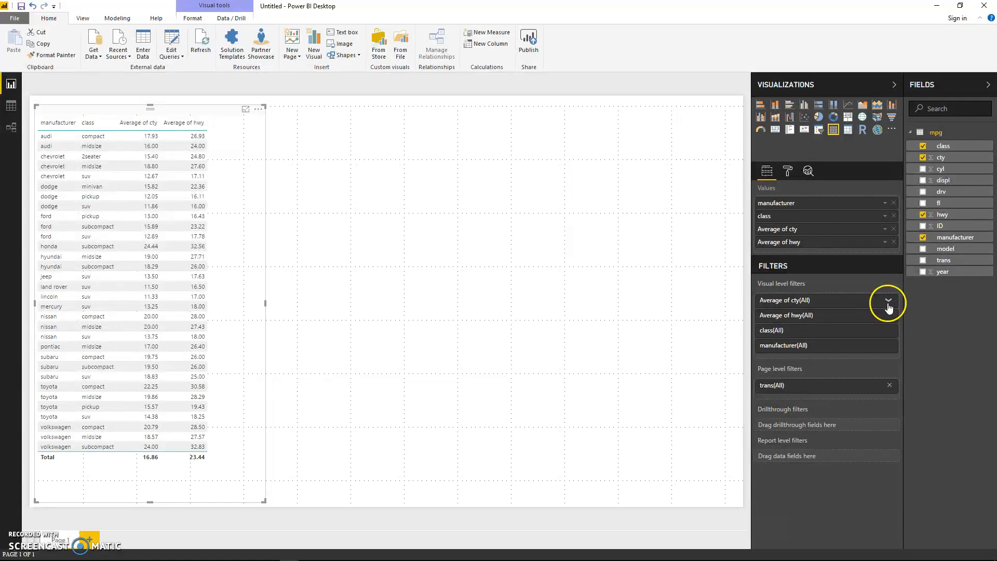
Step: Filter the table visual to rows whose Average of cty is greater than 20
left_click(889, 302)
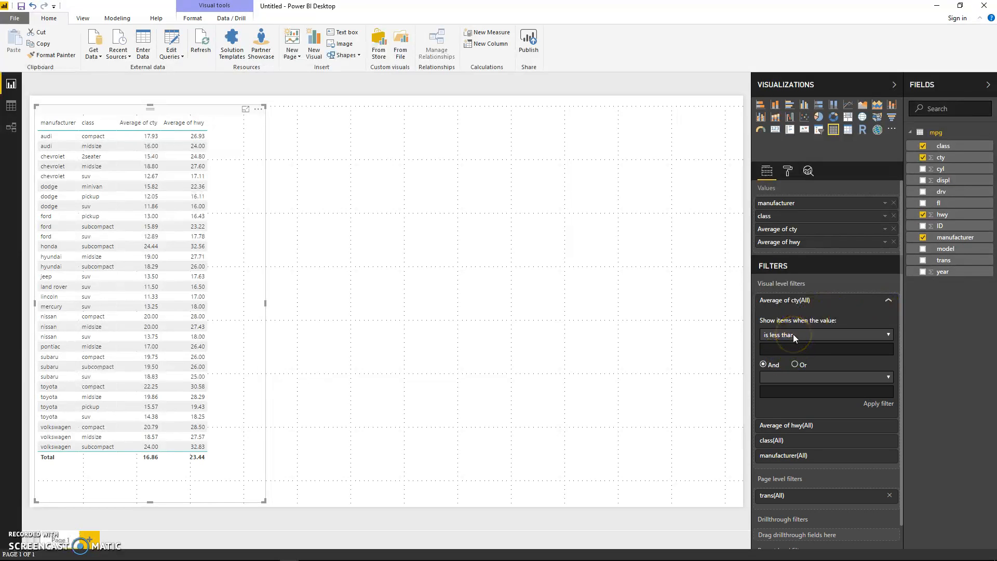
left_click(889, 336)
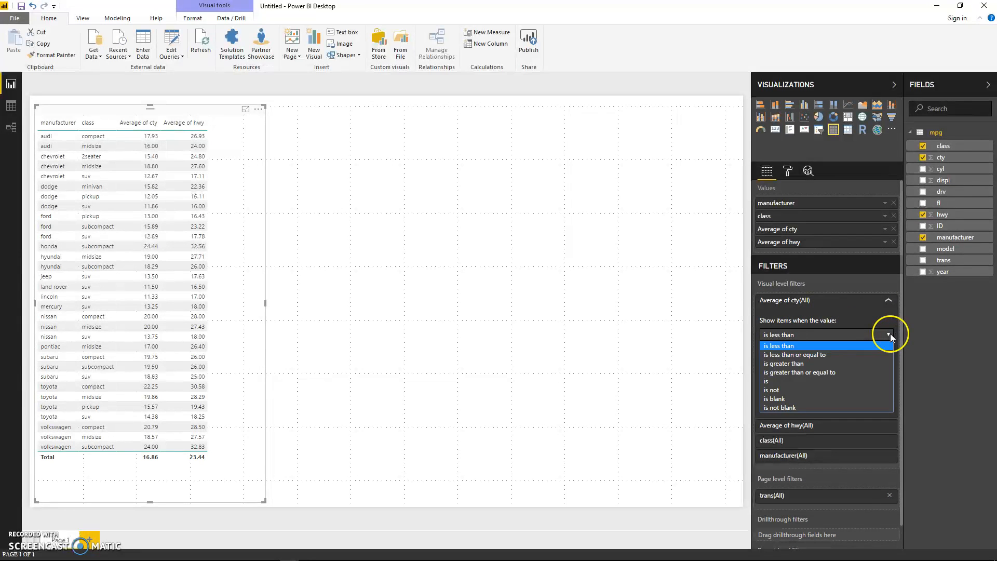
left_click(789, 364)
left_click(802, 354)
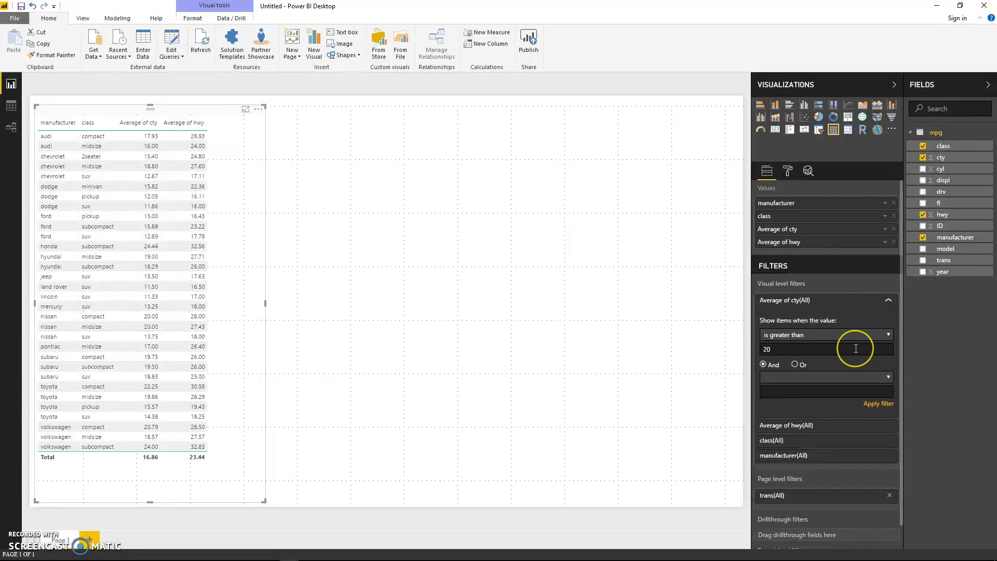
key("Return")
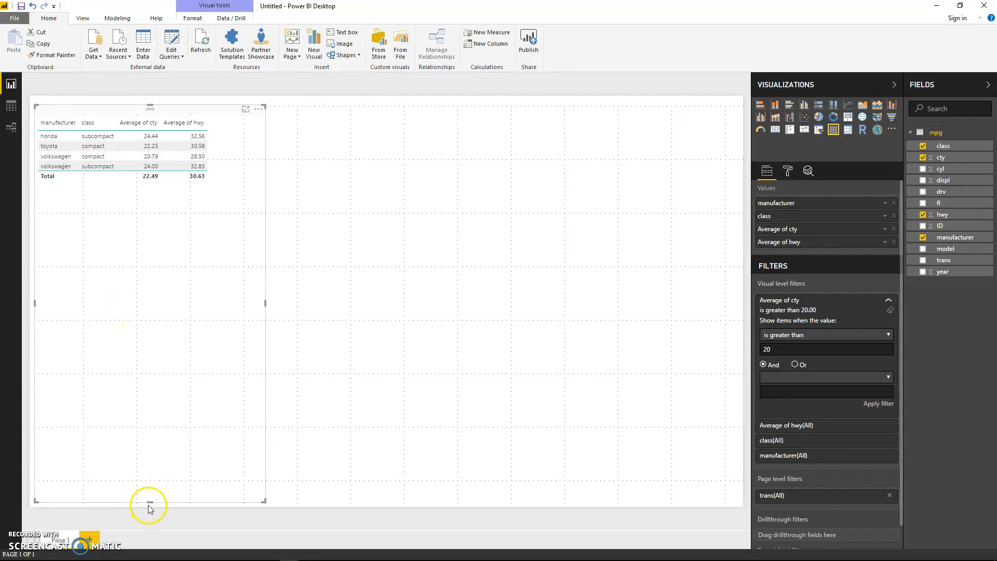
Step: Shorten the table visual slightly and check the options of its manufacturer filter
left_click_drag(148, 504, 139, 479)
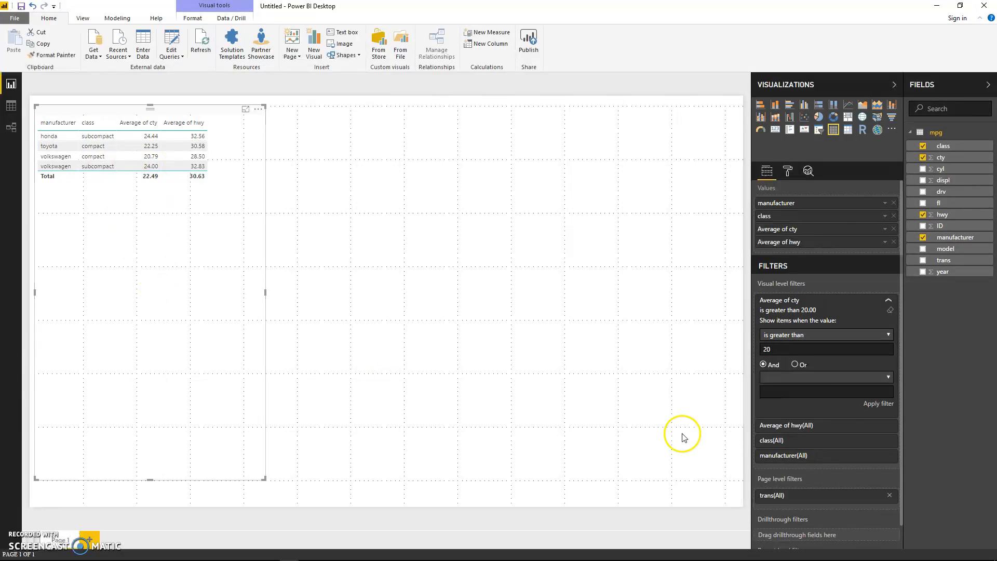
left_click(830, 300)
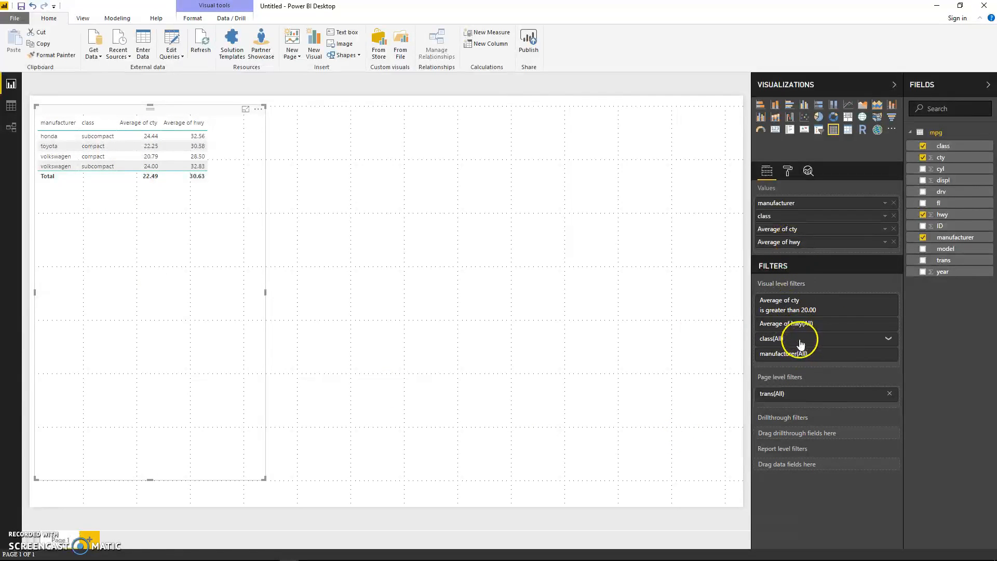
left_click(888, 354)
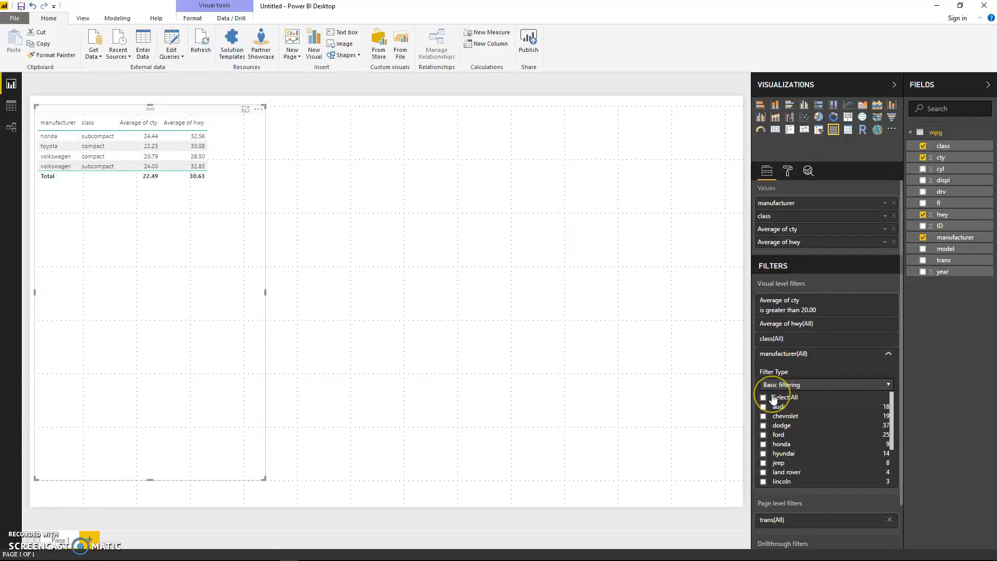
left_click(889, 354)
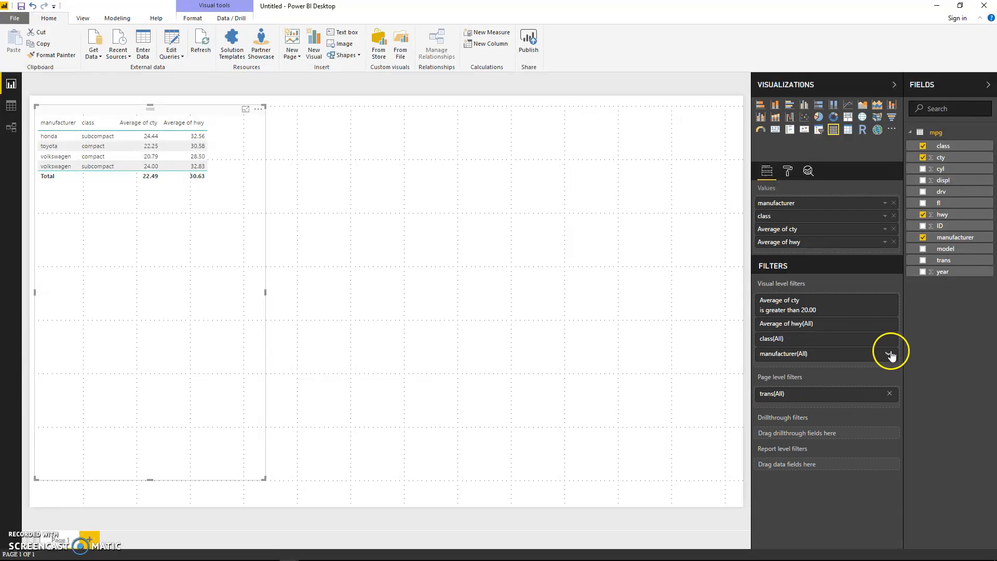